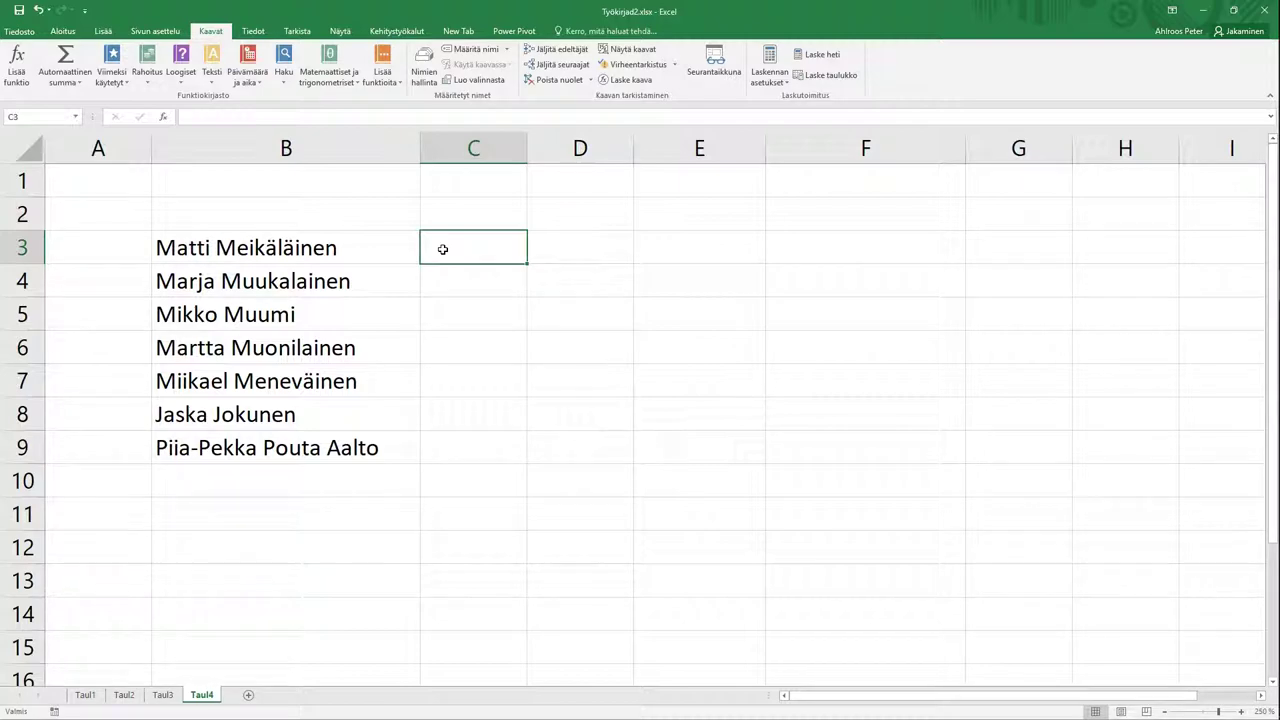
# - Enter =PITUUS(B3) in C3 and fill it down to C9 to get each name's character count
pyautogui.write('=')
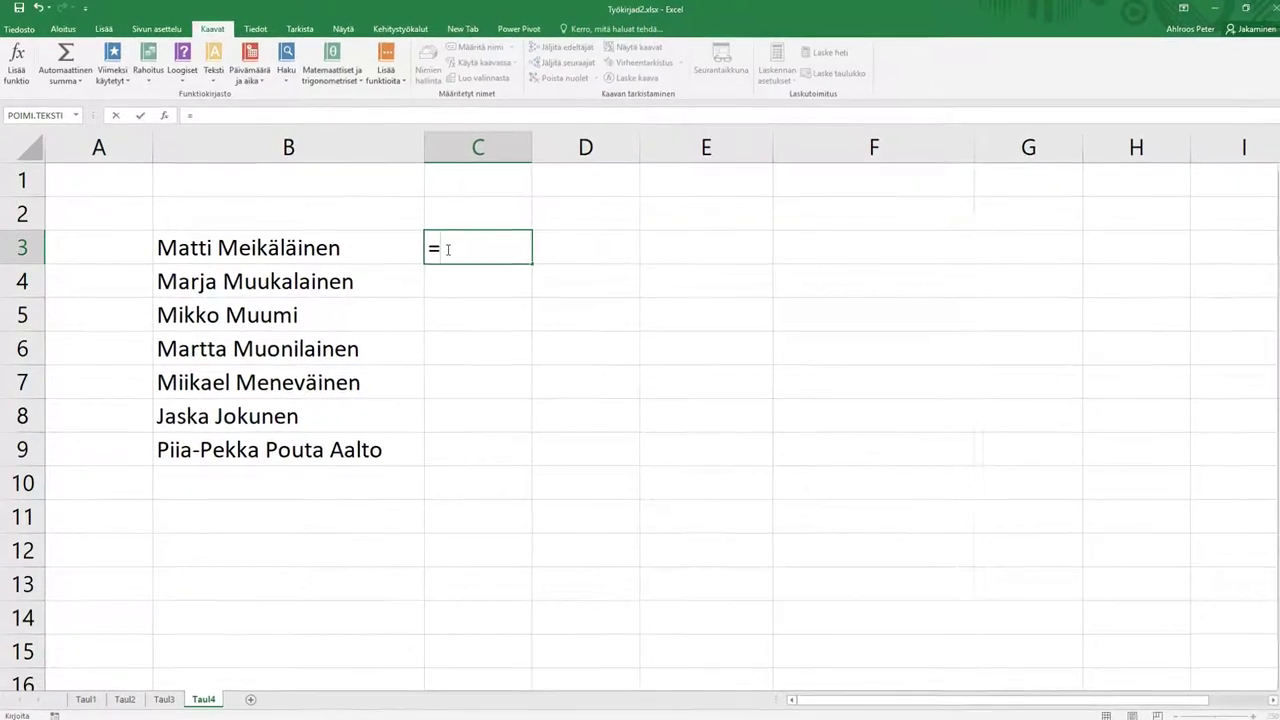
pyautogui.write('pi')
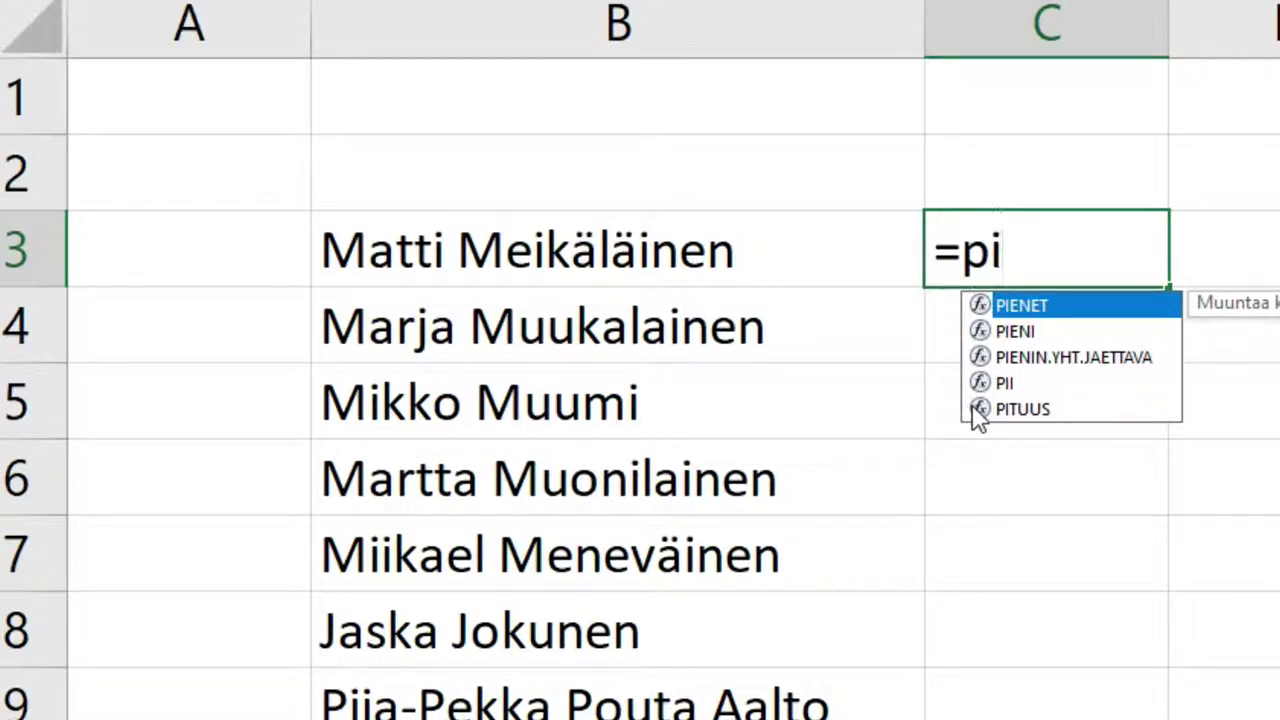
pyautogui.doubleClick(1010, 409)
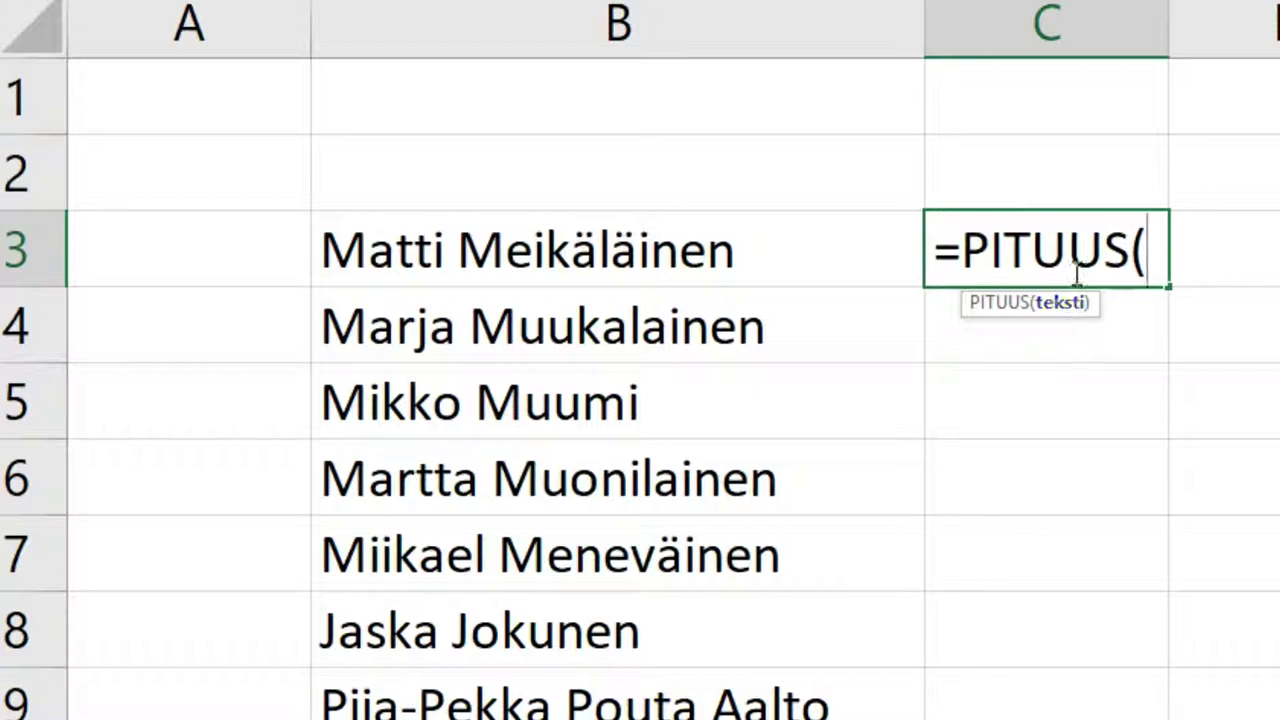
pyautogui.click(580, 250)
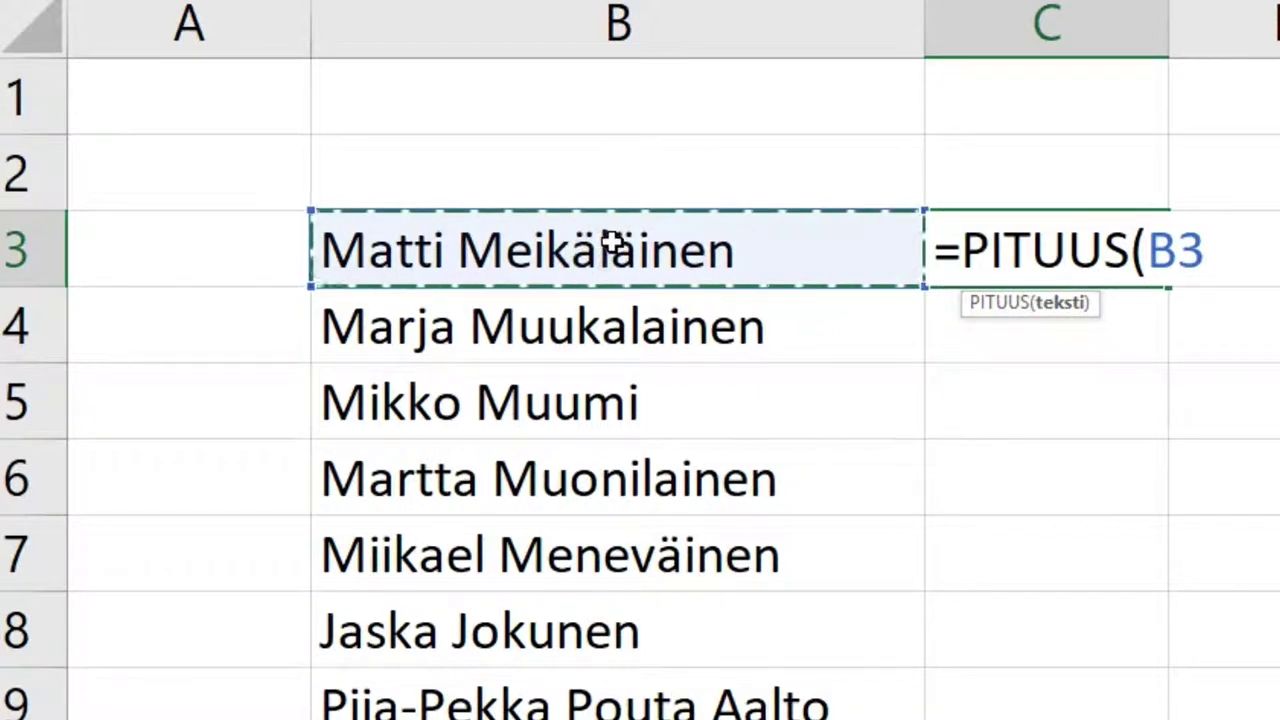
pyautogui.write(')')
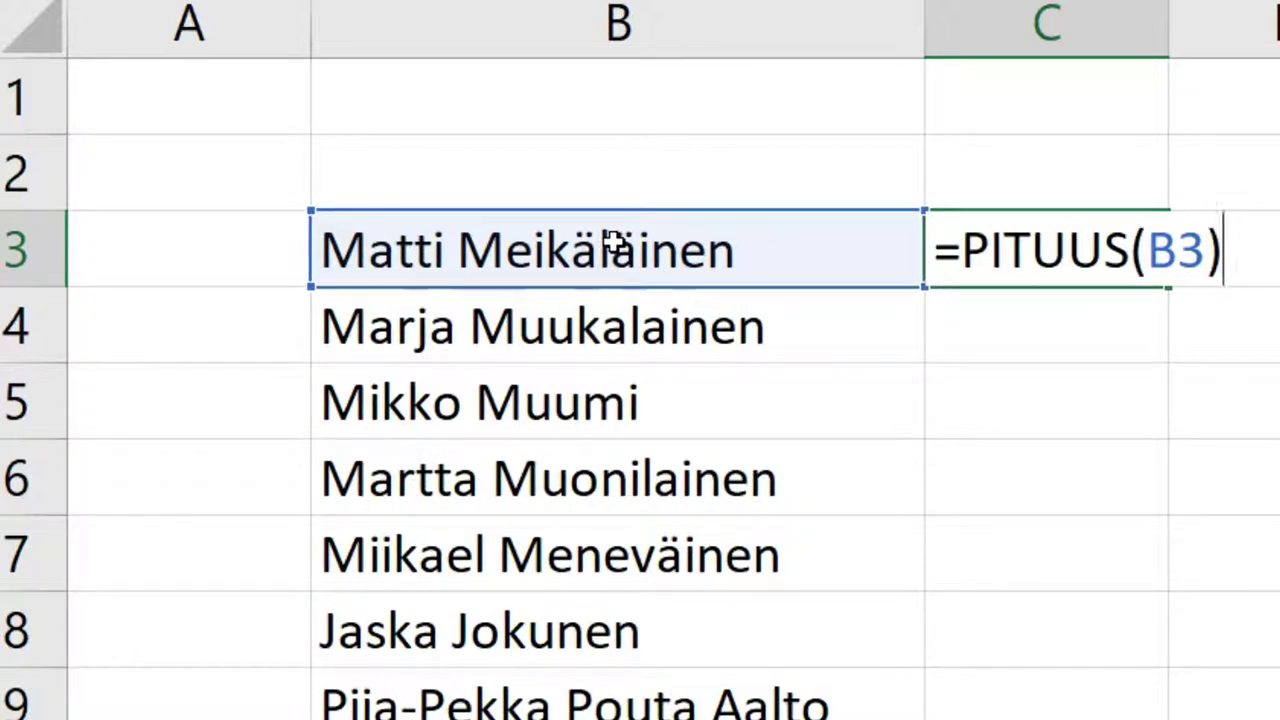
pyautogui.press('Return')
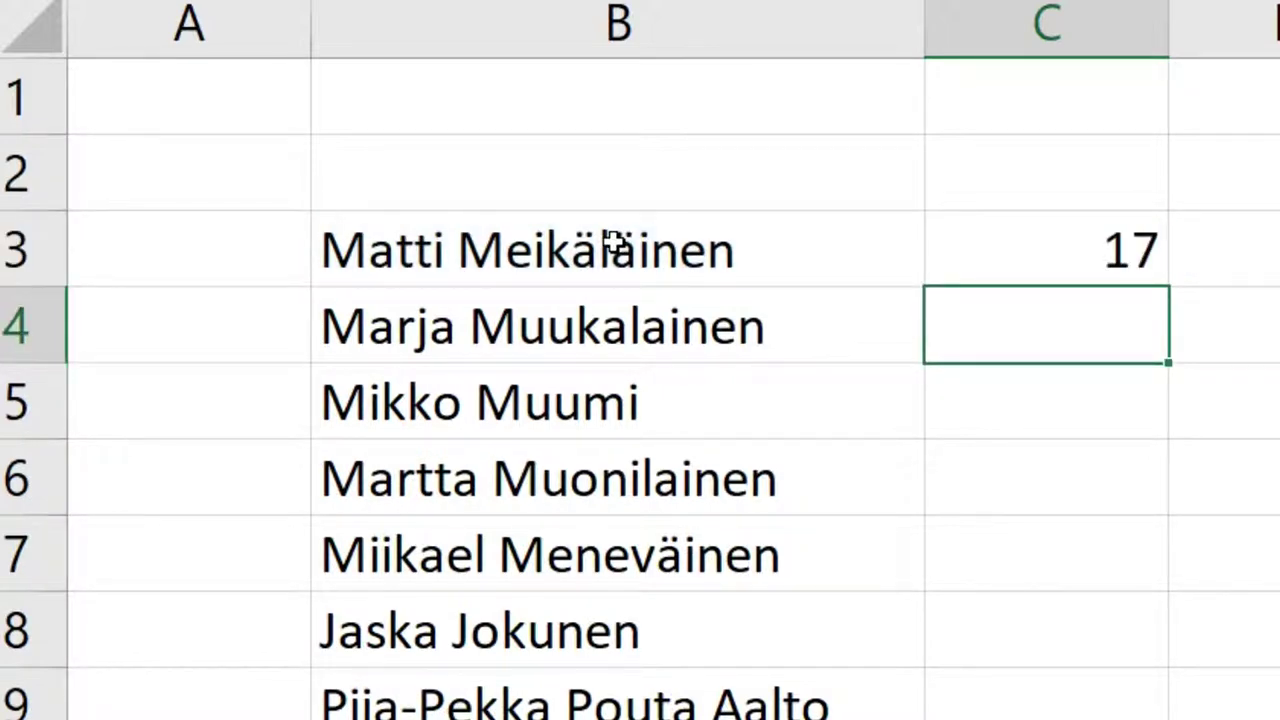
pyautogui.click(1003, 260)
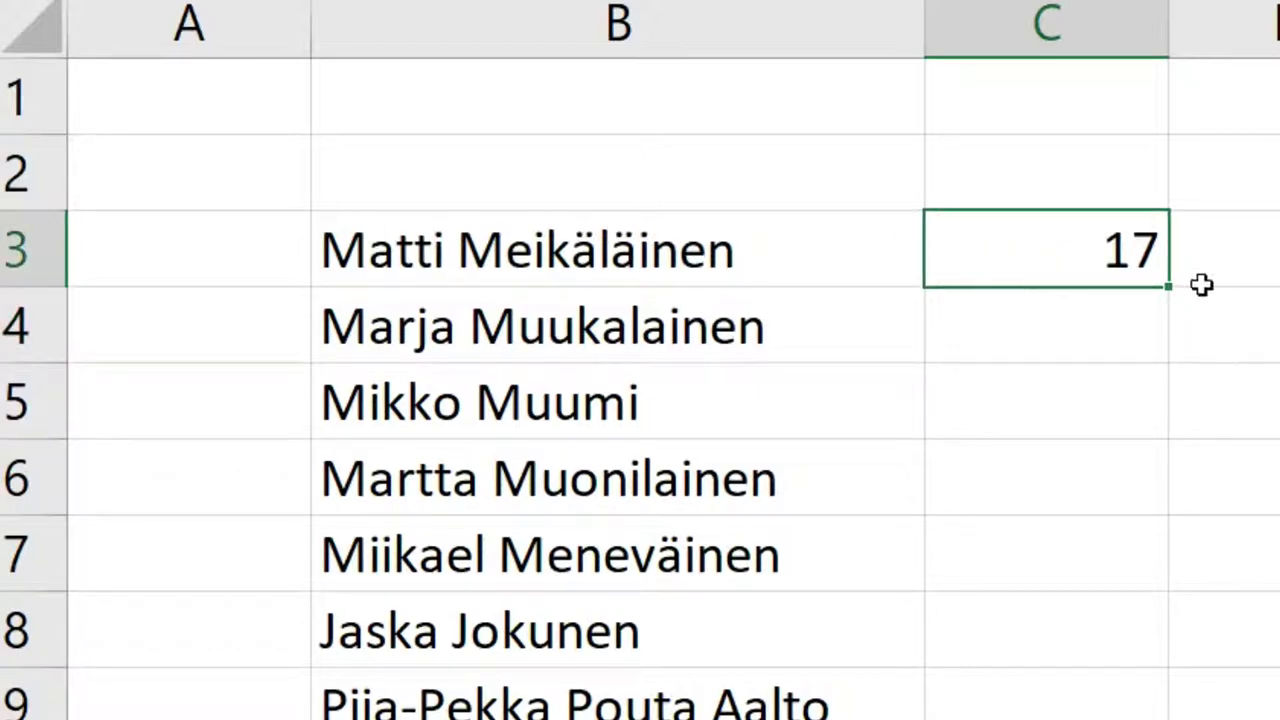
pyautogui.moveTo(1166, 288); pyautogui.dragTo(1130, 712)
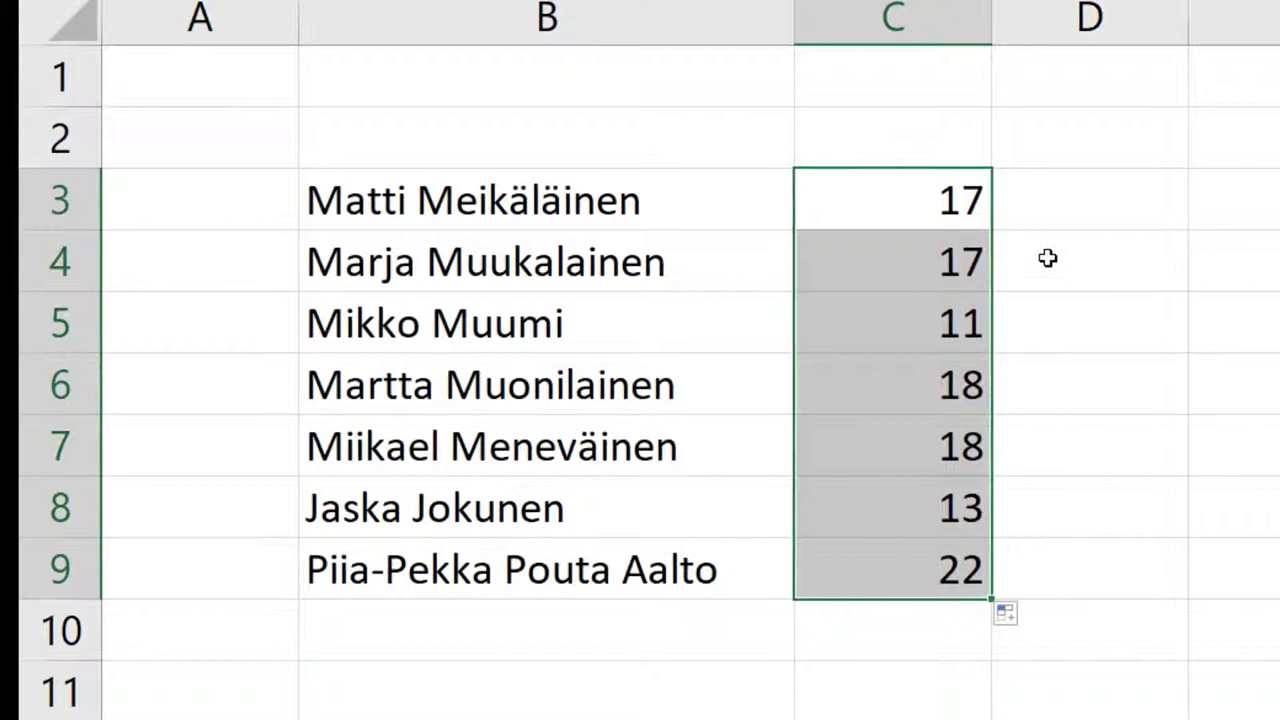
pyautogui.click(1080, 200)
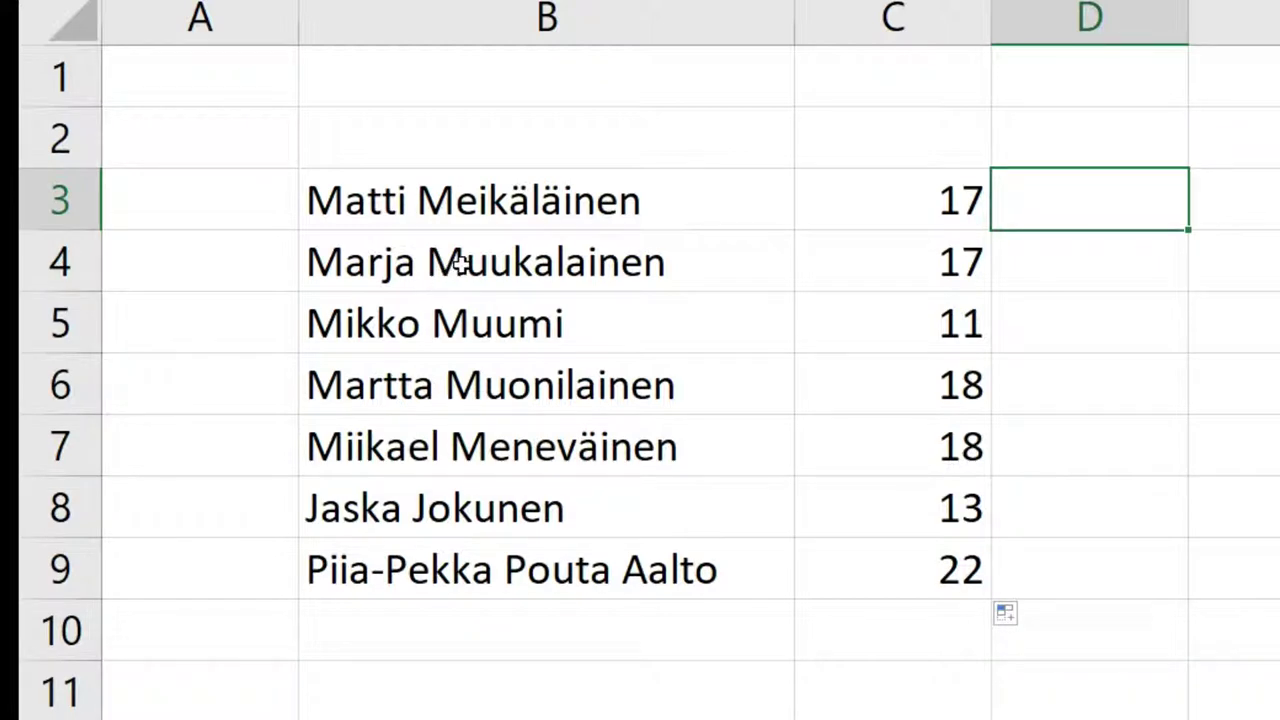
# - Enter =ETSI(" ";B3) in D3 and fill it down to D9 to locate each name's first space
pyautogui.write('=')
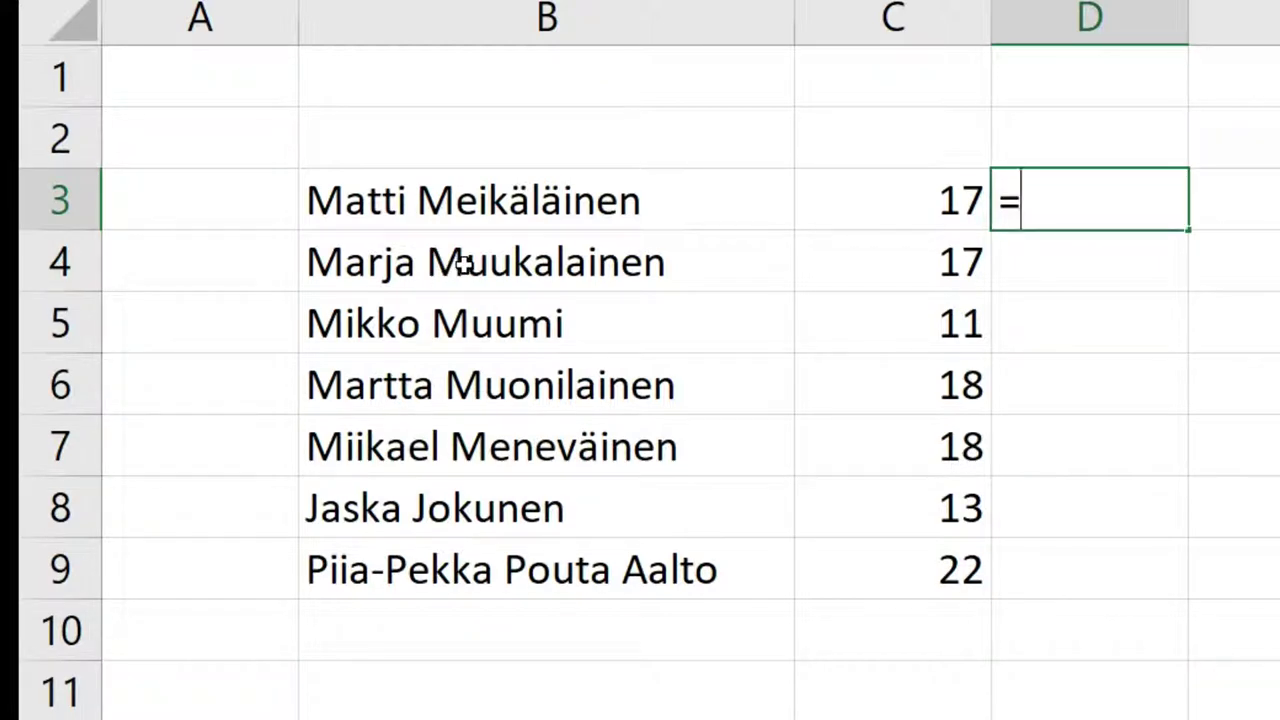
pyautogui.write('E')
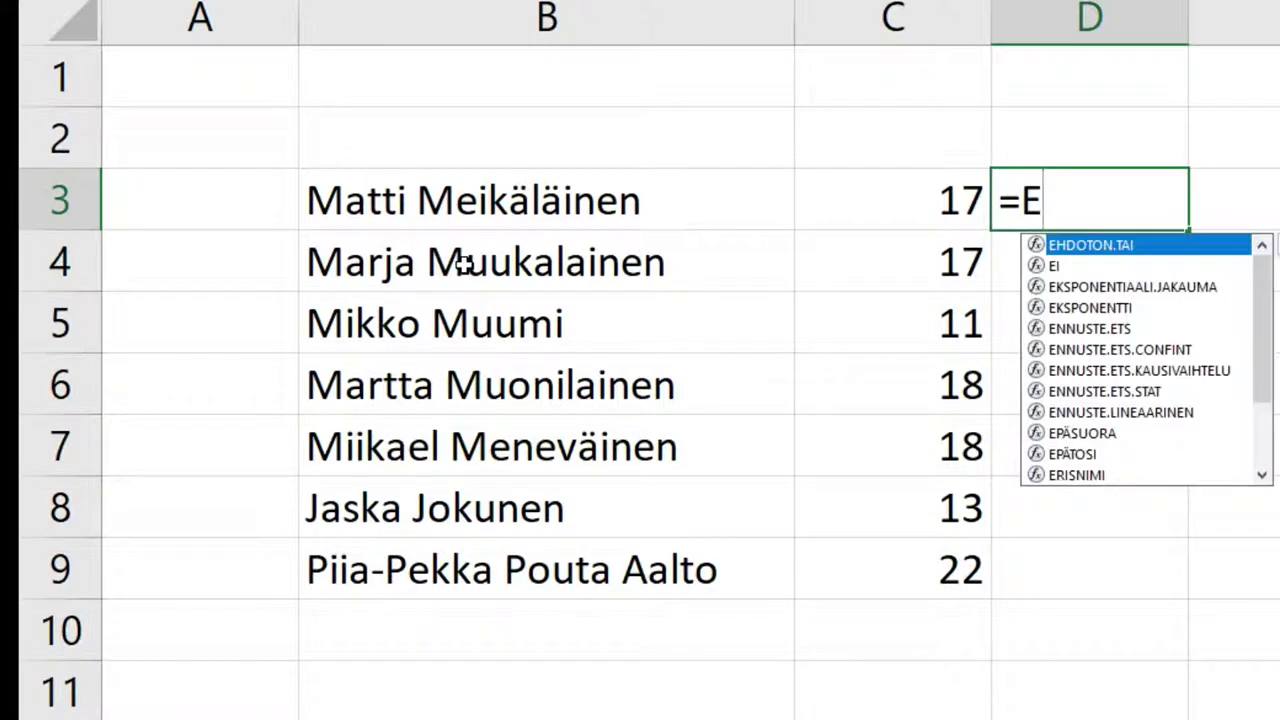
pyautogui.write('t')
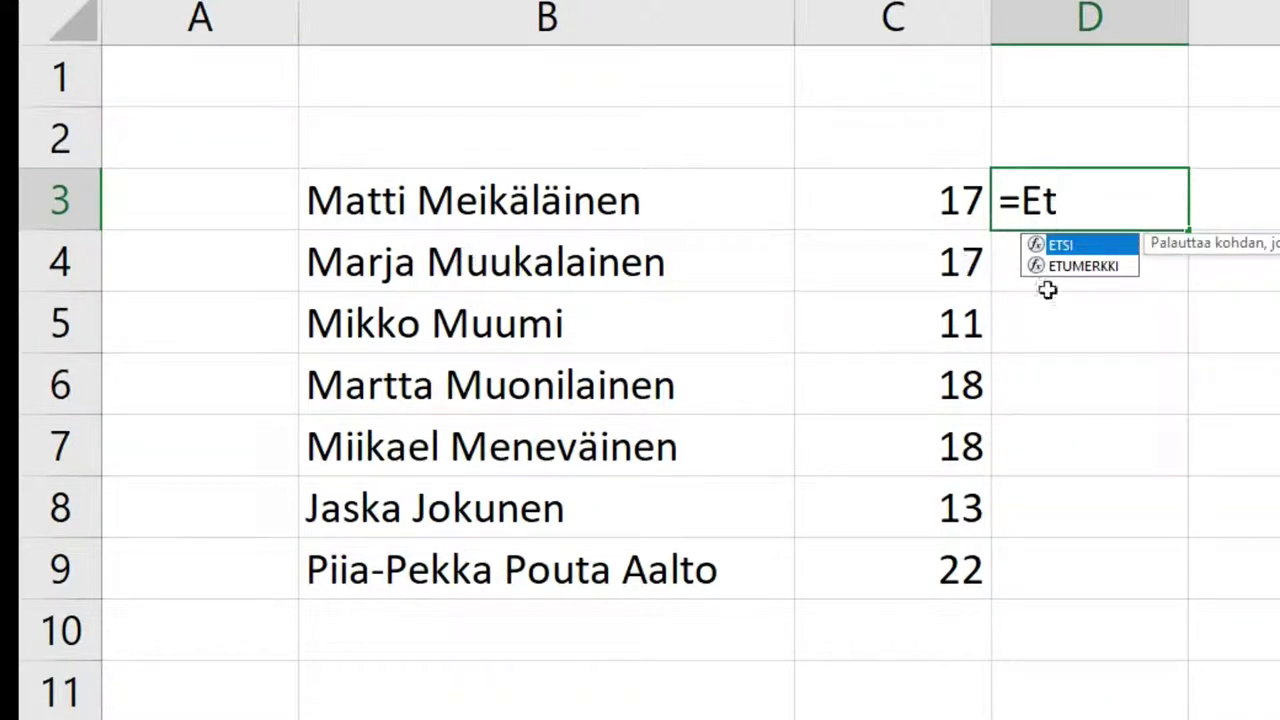
pyautogui.doubleClick(1038, 250)
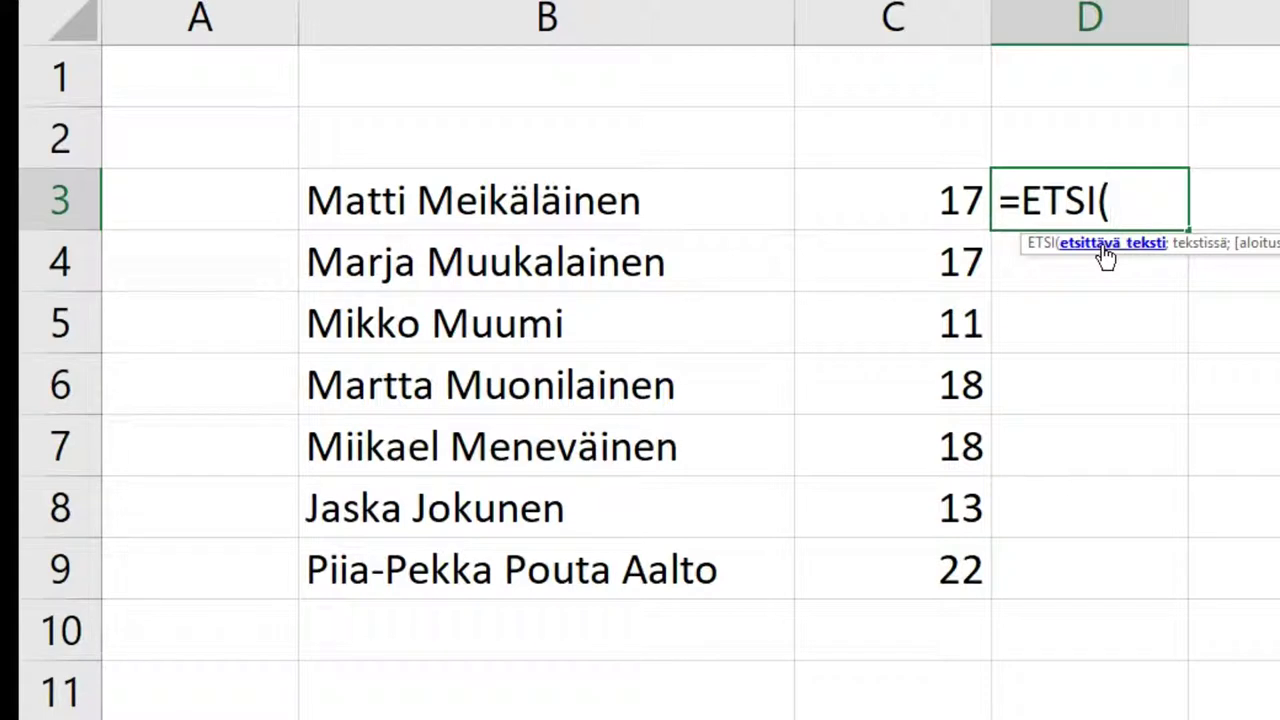
pyautogui.write('" "')
pyautogui.write(';')
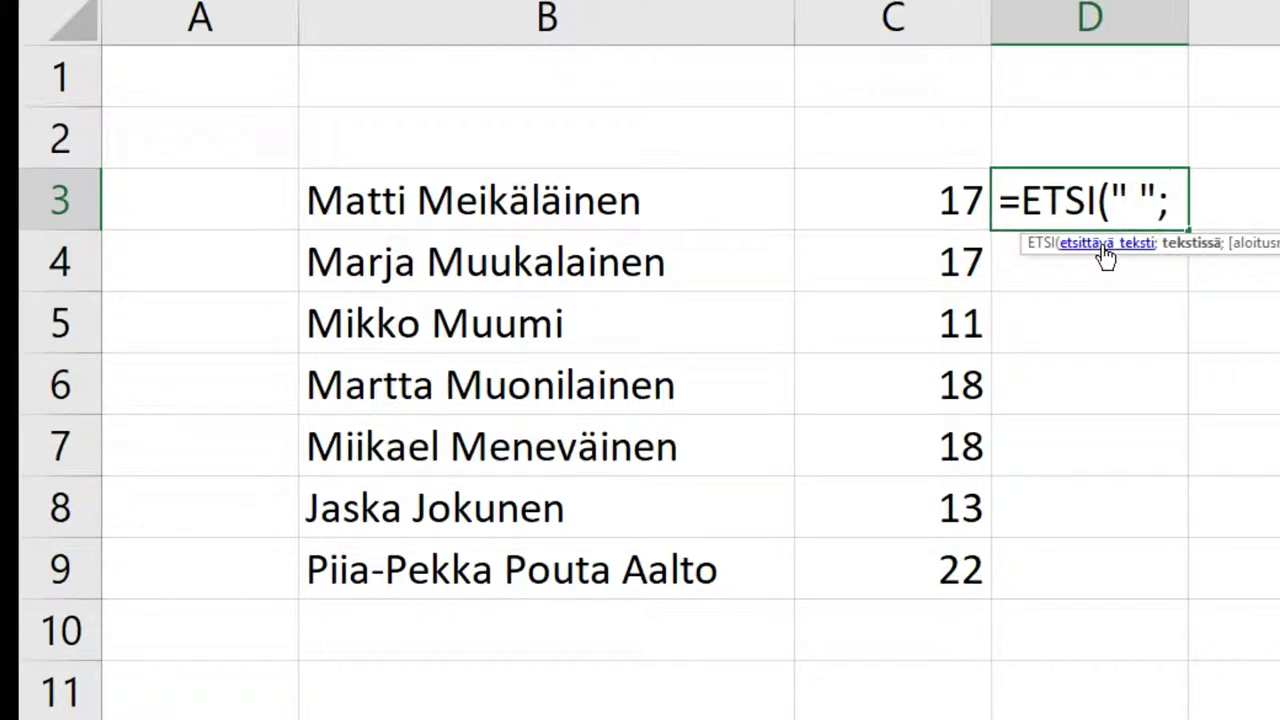
pyautogui.click(565, 203)
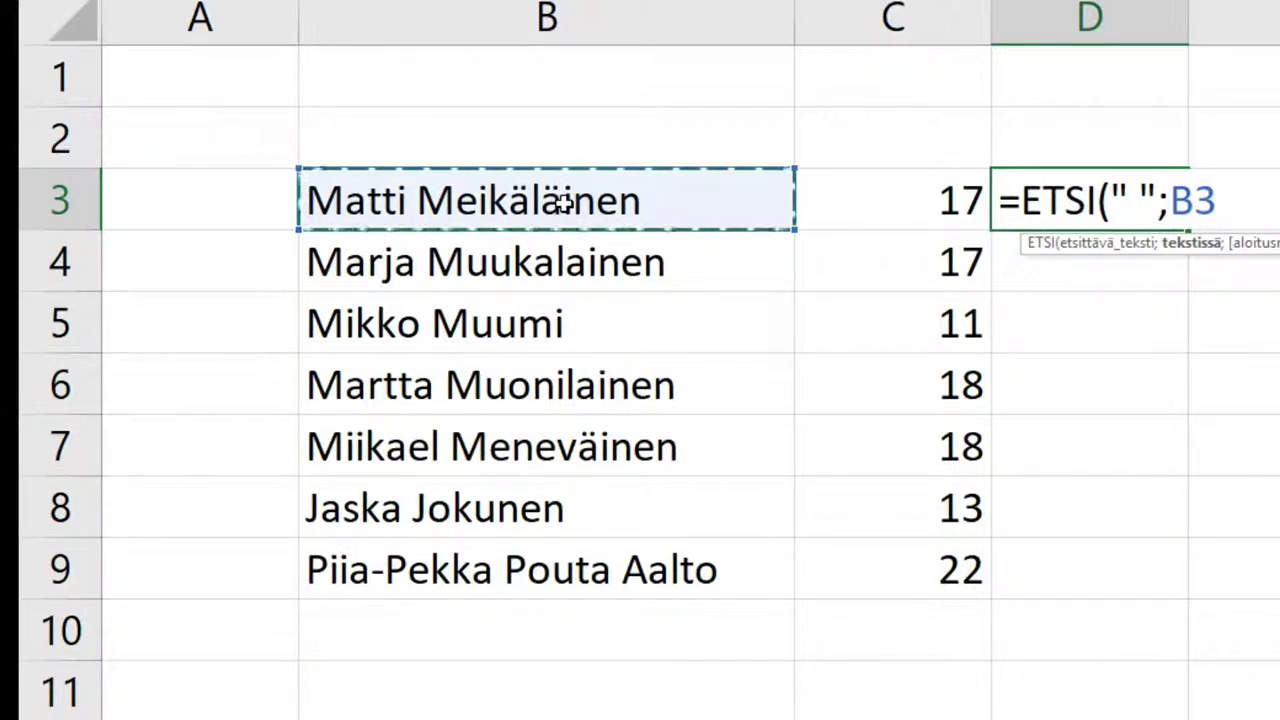
pyautogui.write(')')
pyautogui.press('Return')
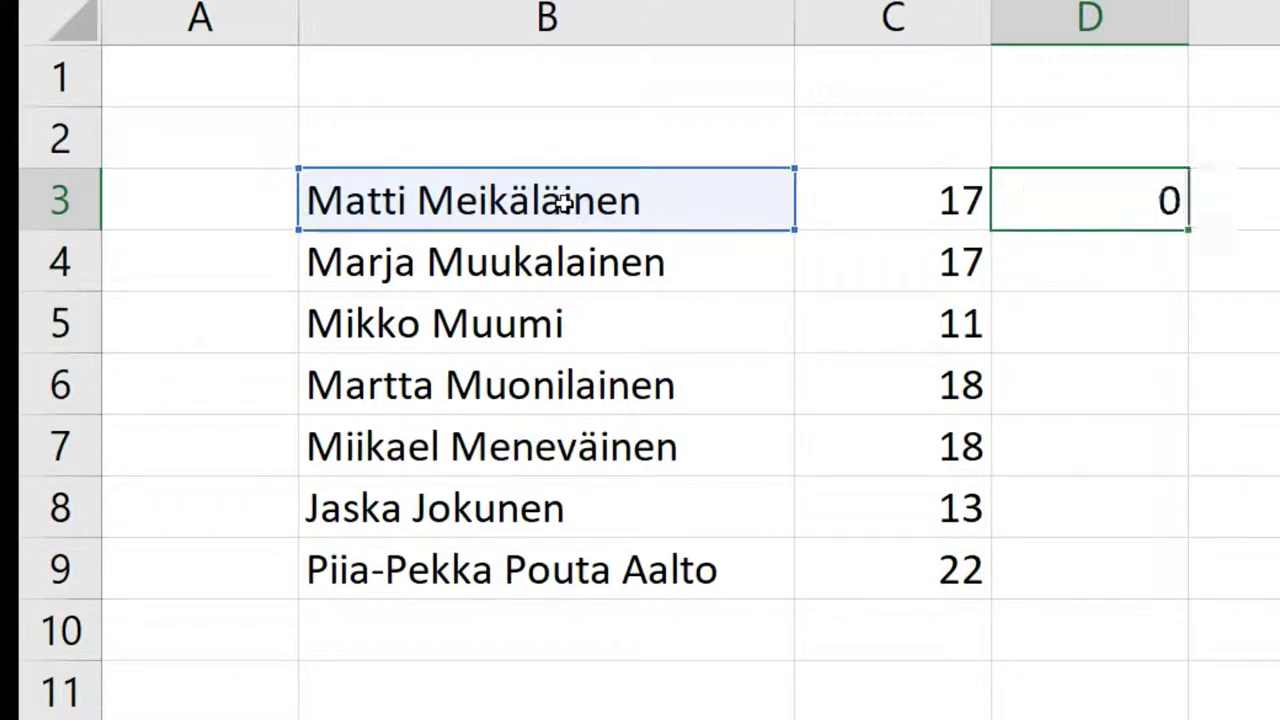
pyautogui.click(1105, 188)
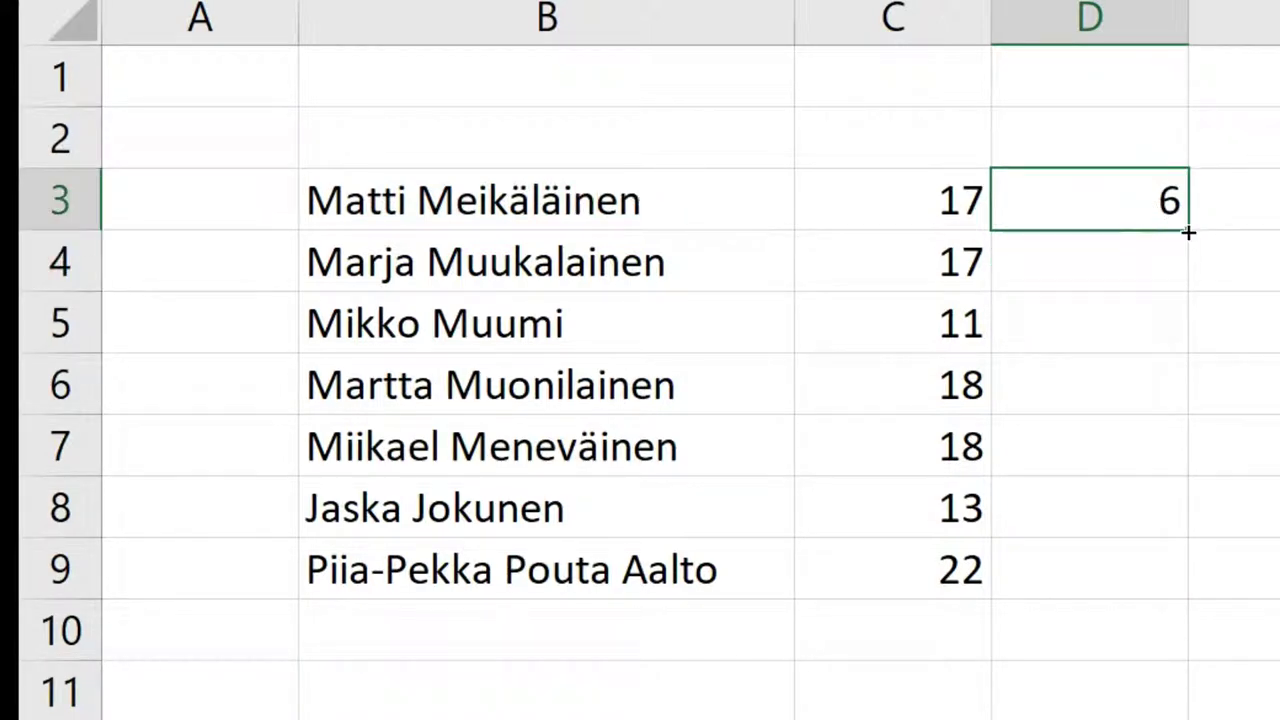
pyautogui.moveTo(1188, 231)
pyautogui.mouseDown()
pyautogui.moveTo(1194, 640)
pyautogui.moveTo(1187, 594)
pyautogui.mouseUp()
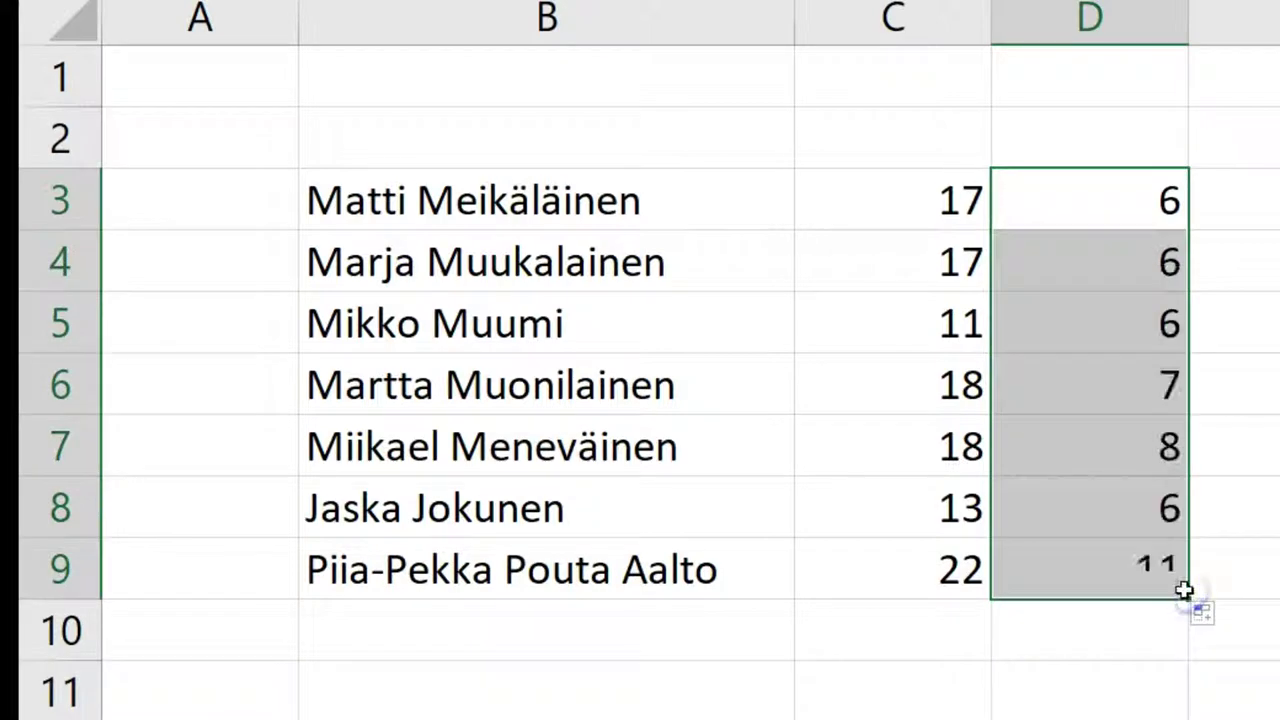
pyautogui.click(1263, 206)
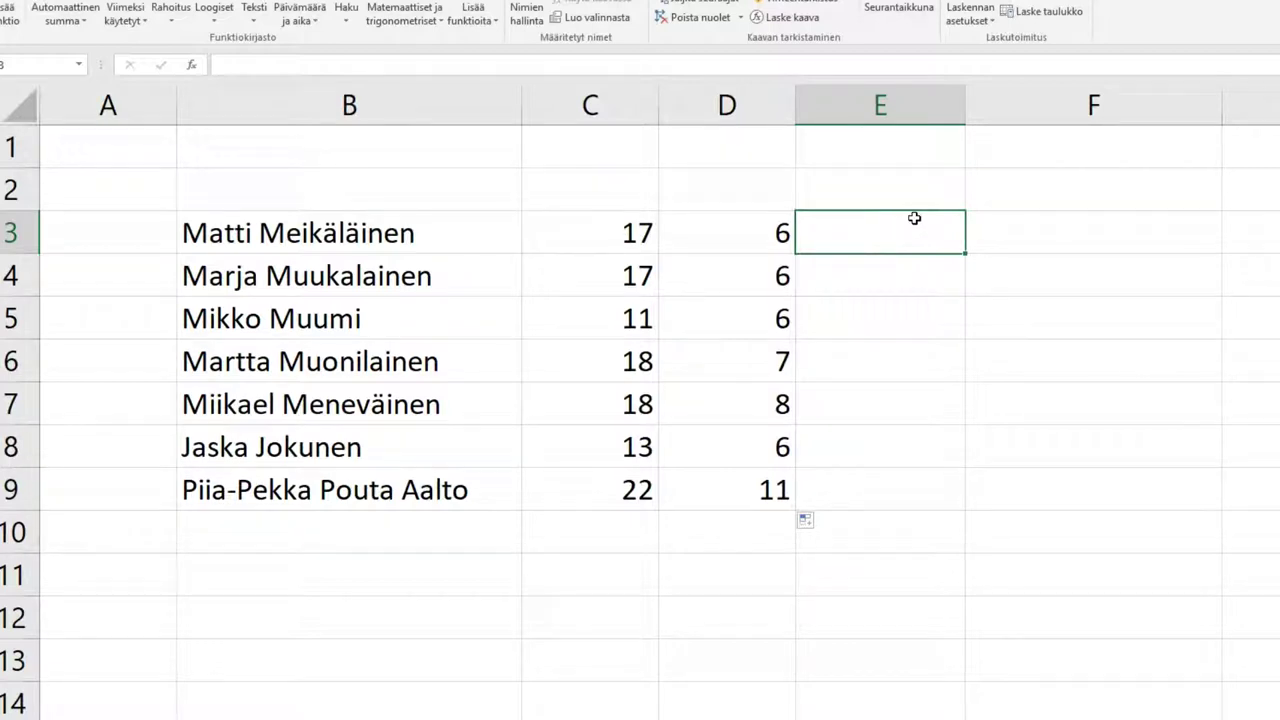
# - Enter =VASEN(B3;D3) in E3 and fill it down to E9 to extract each first name
pyautogui.write('=')
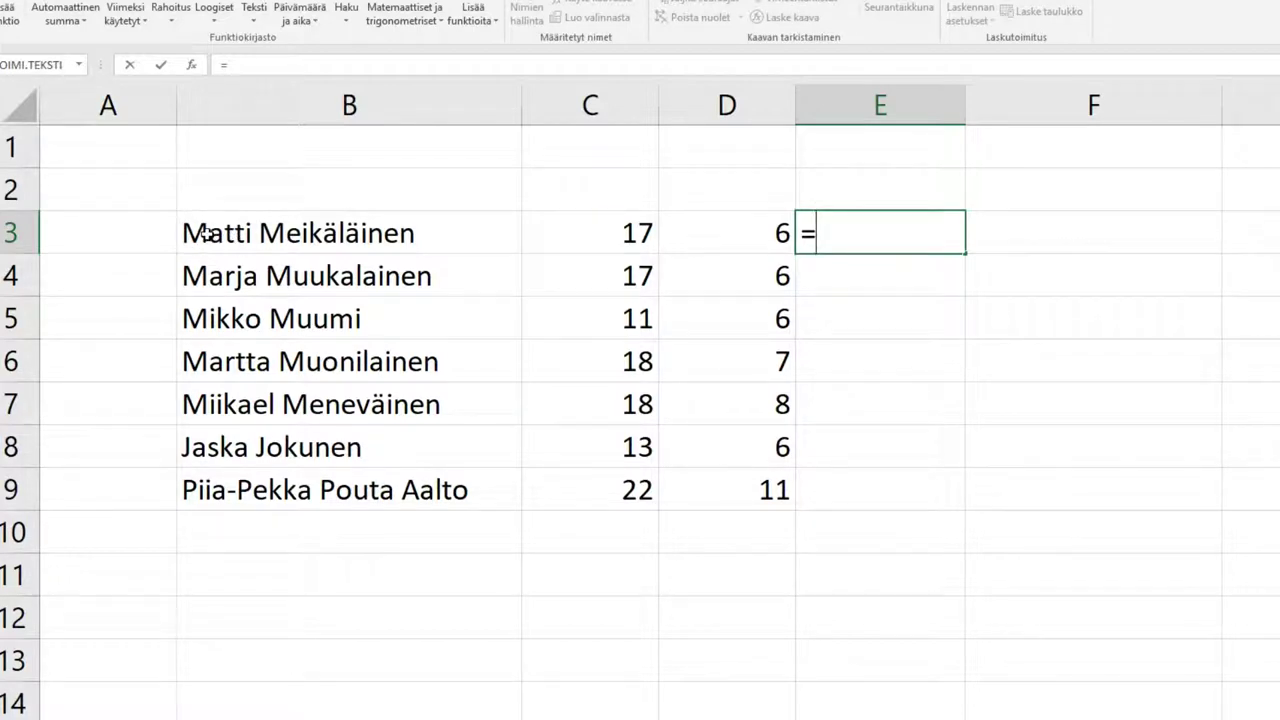
pyautogui.write('vas')
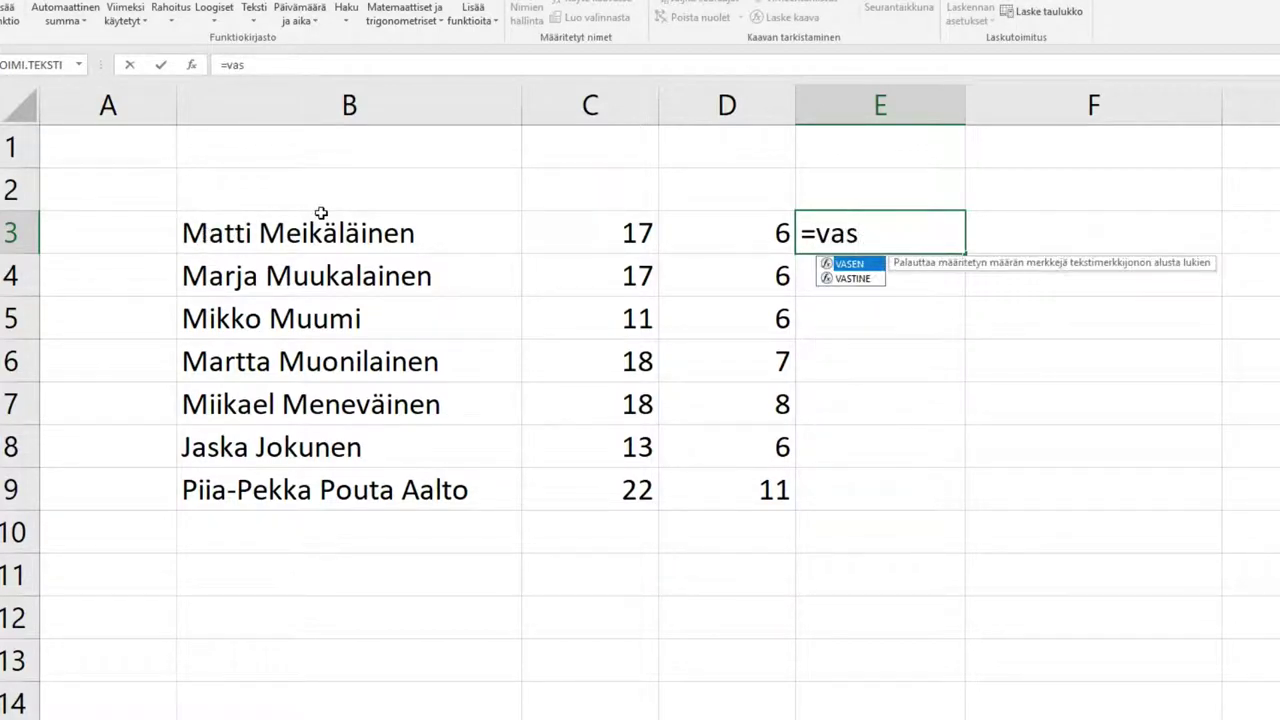
pyautogui.doubleClick(840, 264)
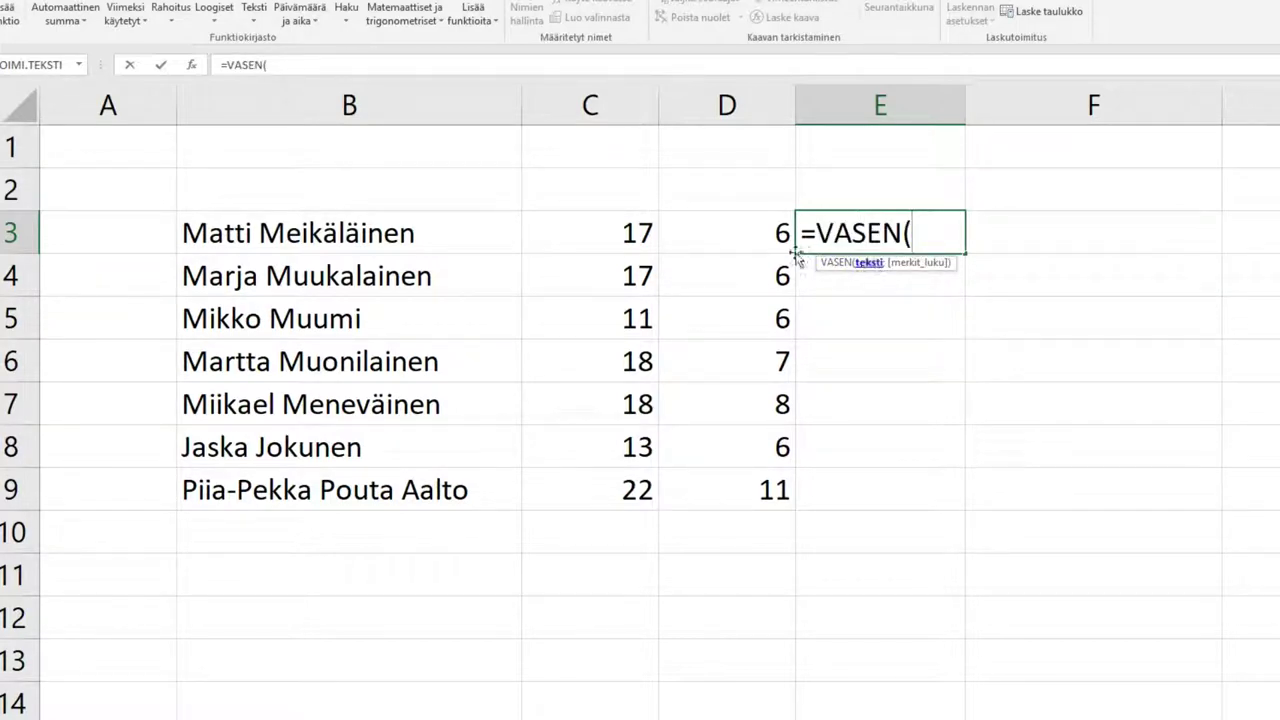
pyautogui.click(204, 229)
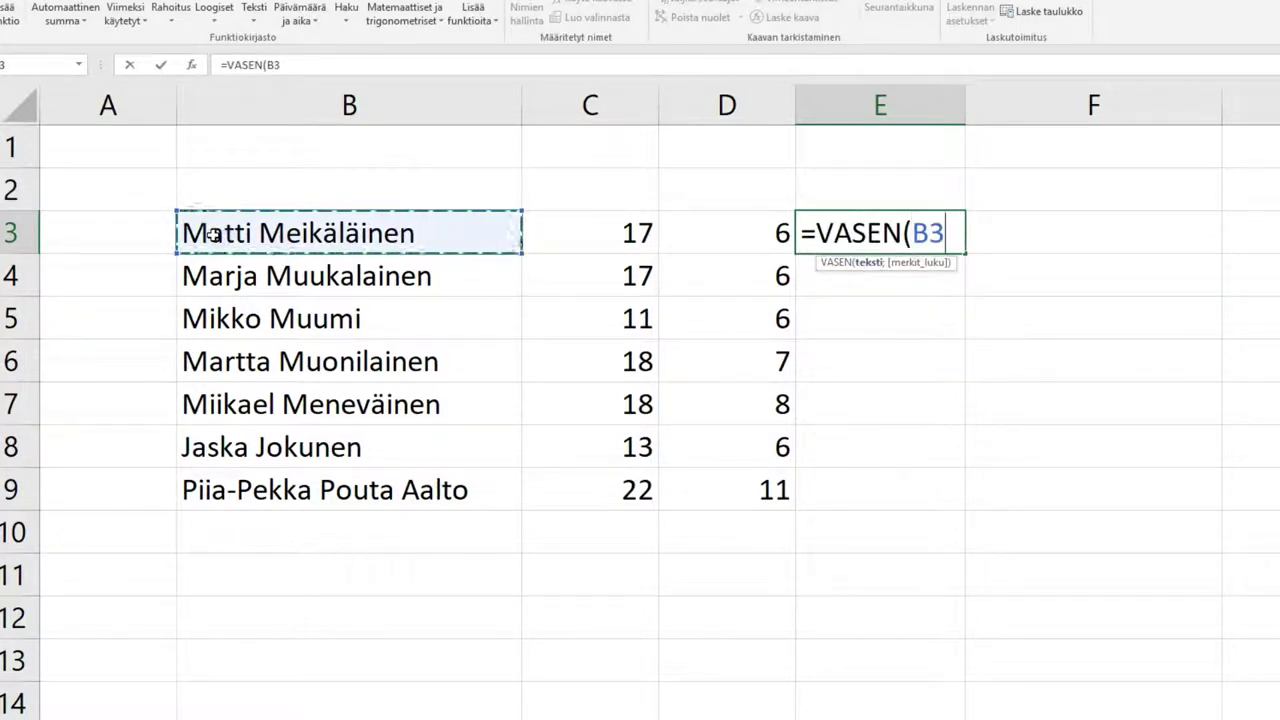
pyautogui.write(';')
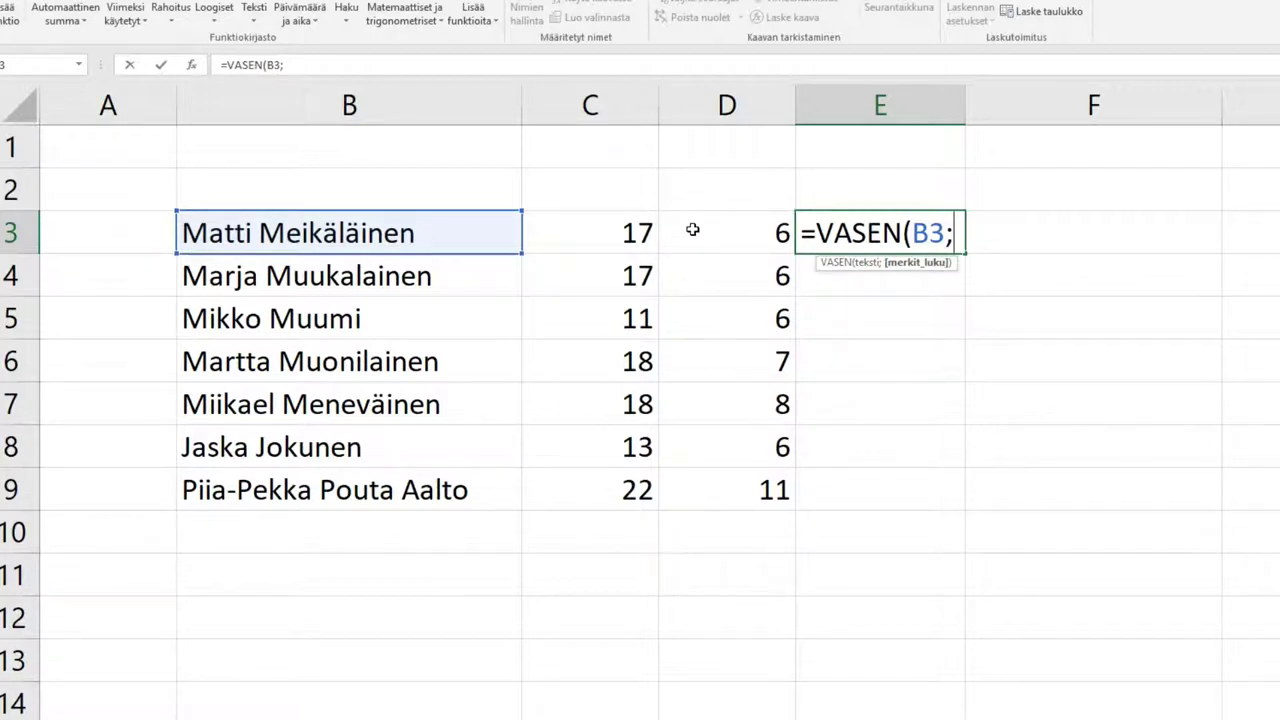
pyautogui.click(689, 230)
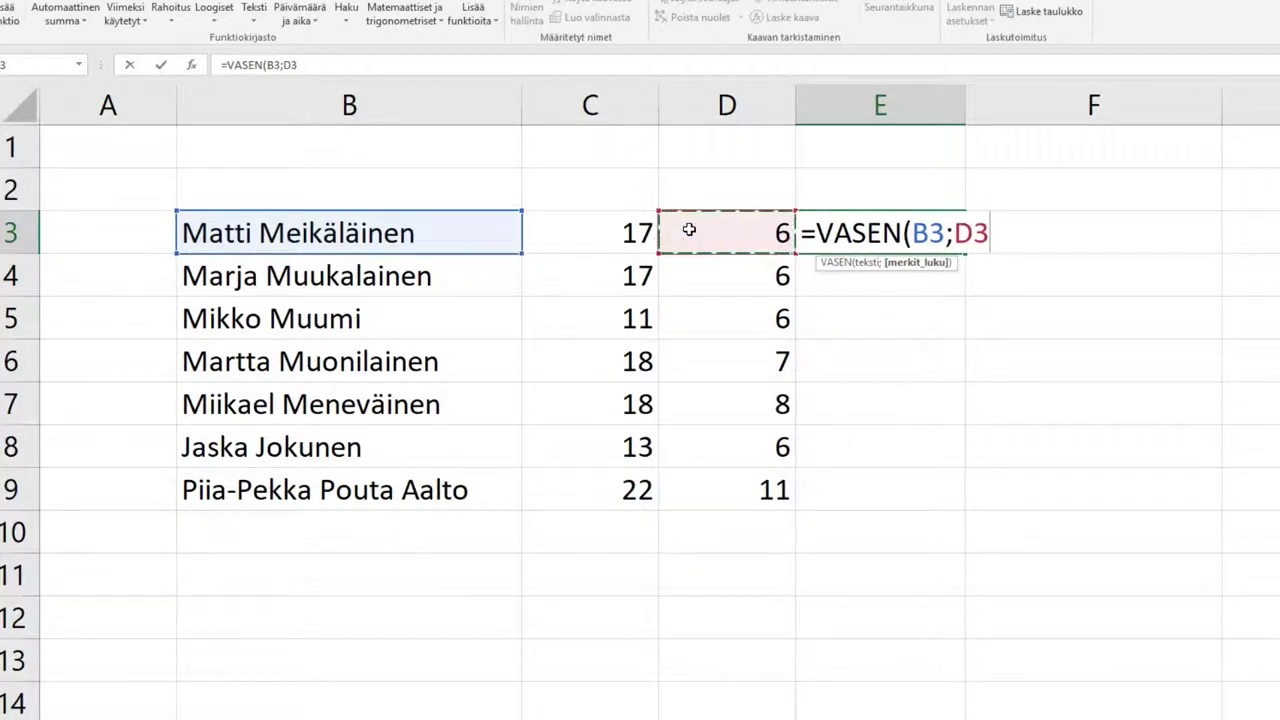
pyautogui.write(')')
pyautogui.press('Return')
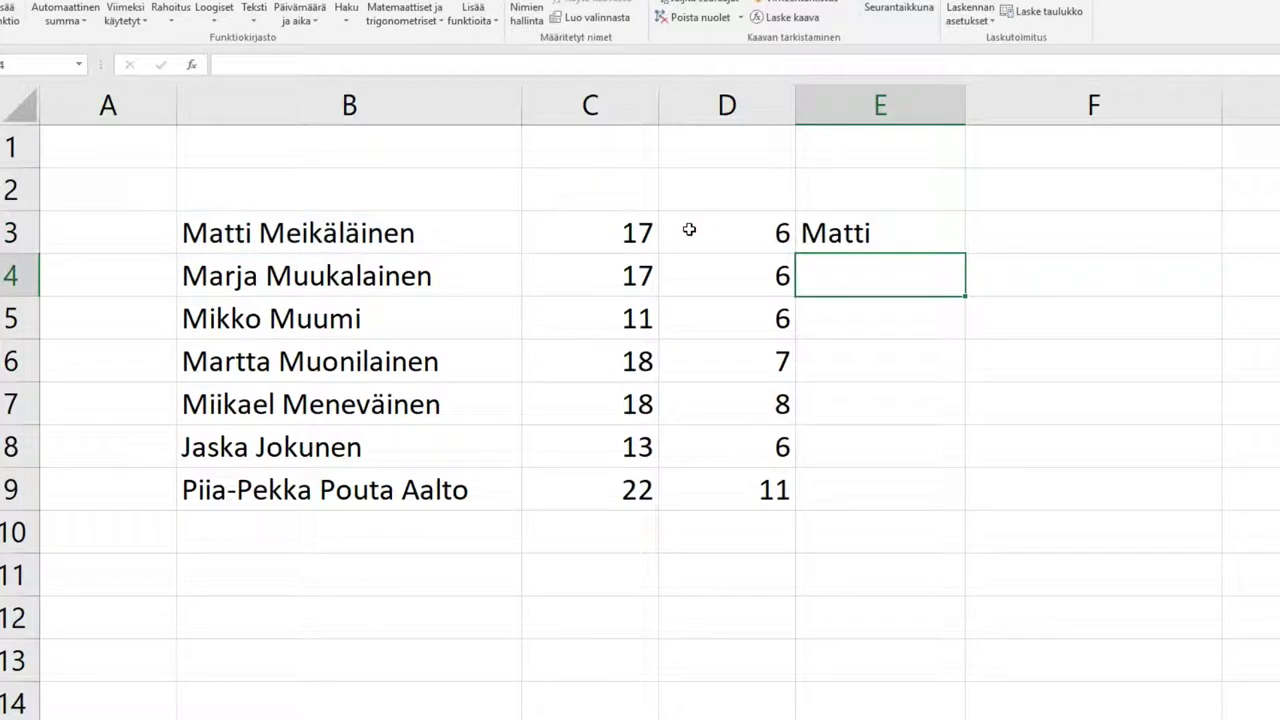
pyautogui.click(902, 238)
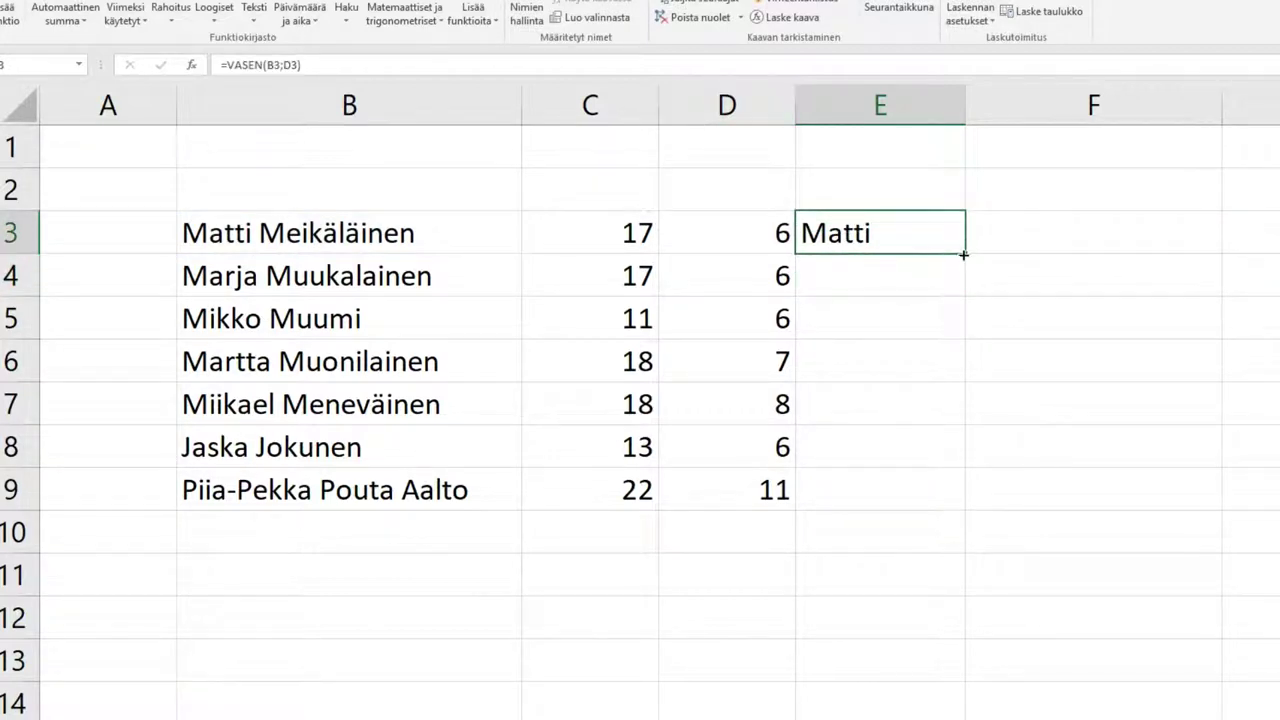
pyautogui.moveTo(965, 253); pyautogui.dragTo(947, 497)
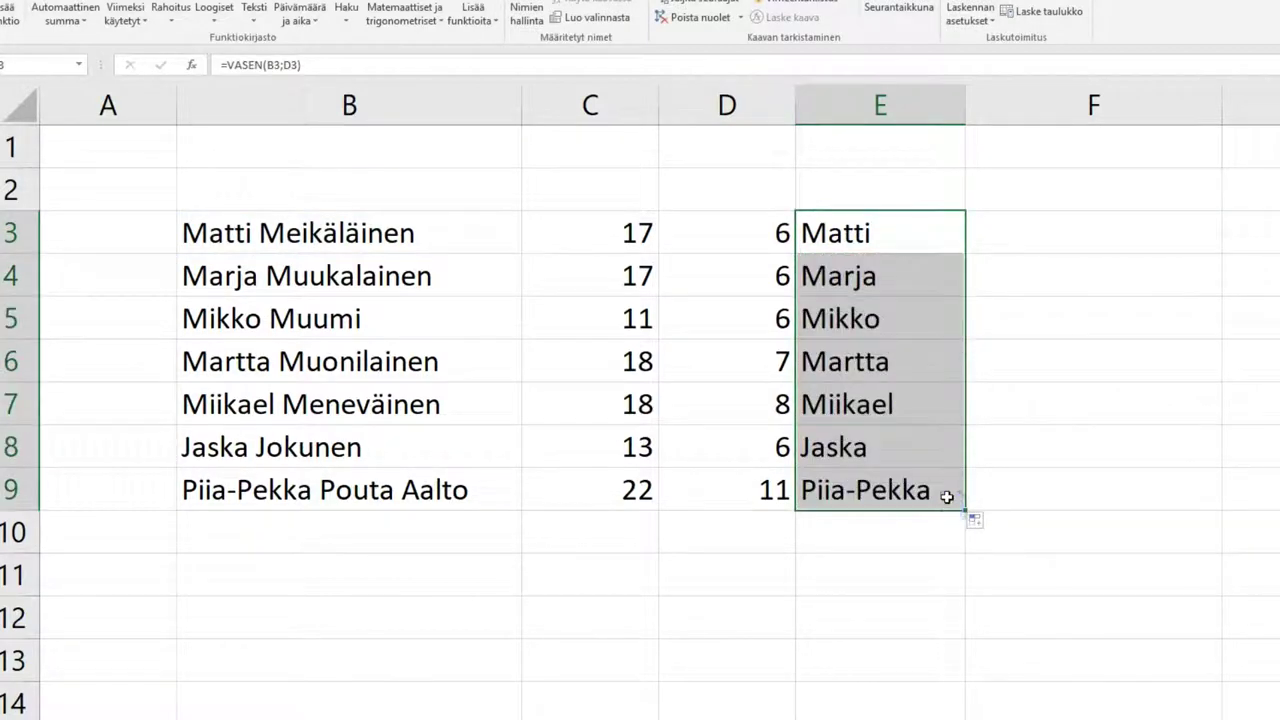
pyautogui.click(1022, 237)
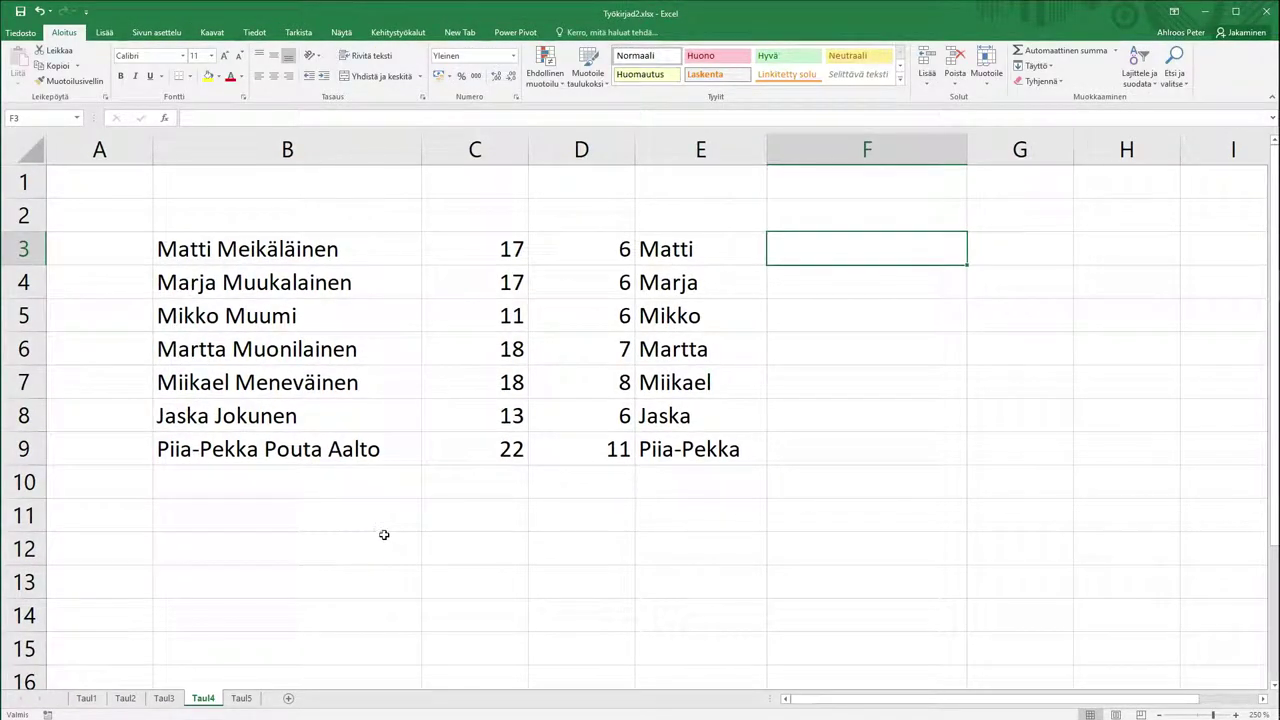
# - In F3, start a POIMI.TEKSTI formula on B3 beginning at position D3+1
pyautogui.doubleClick(796, 248)
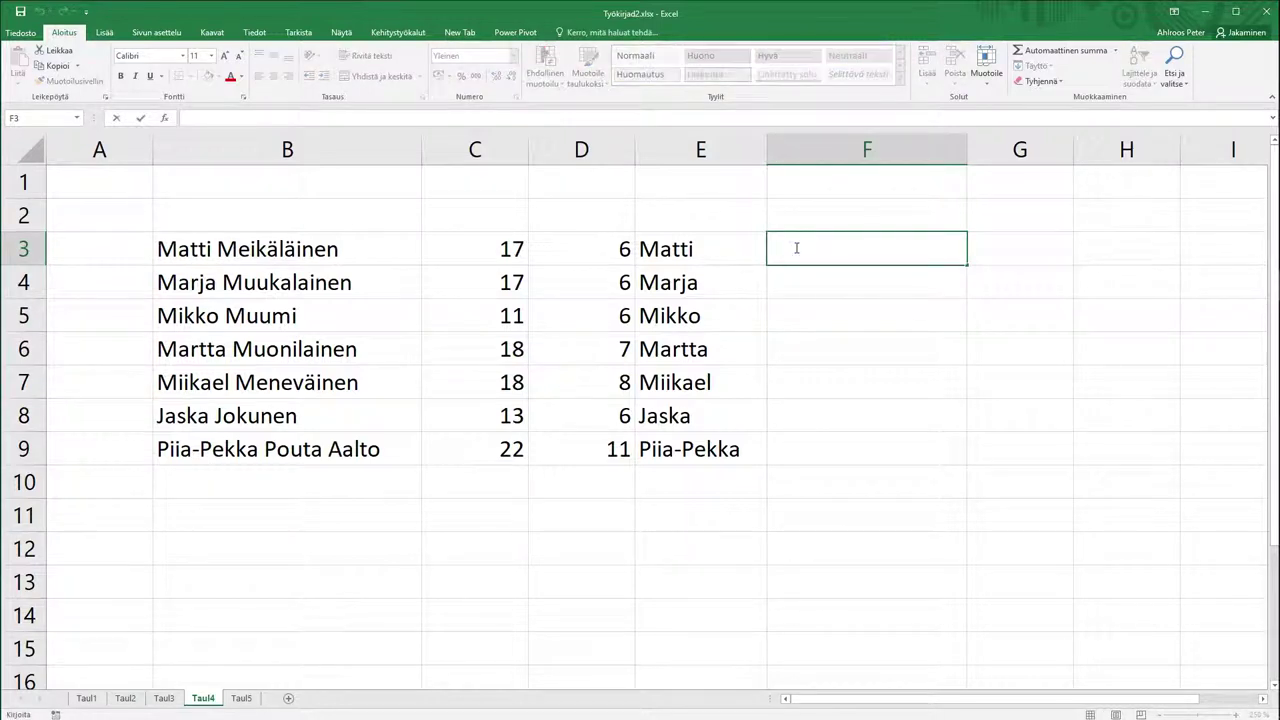
pyautogui.write('=')
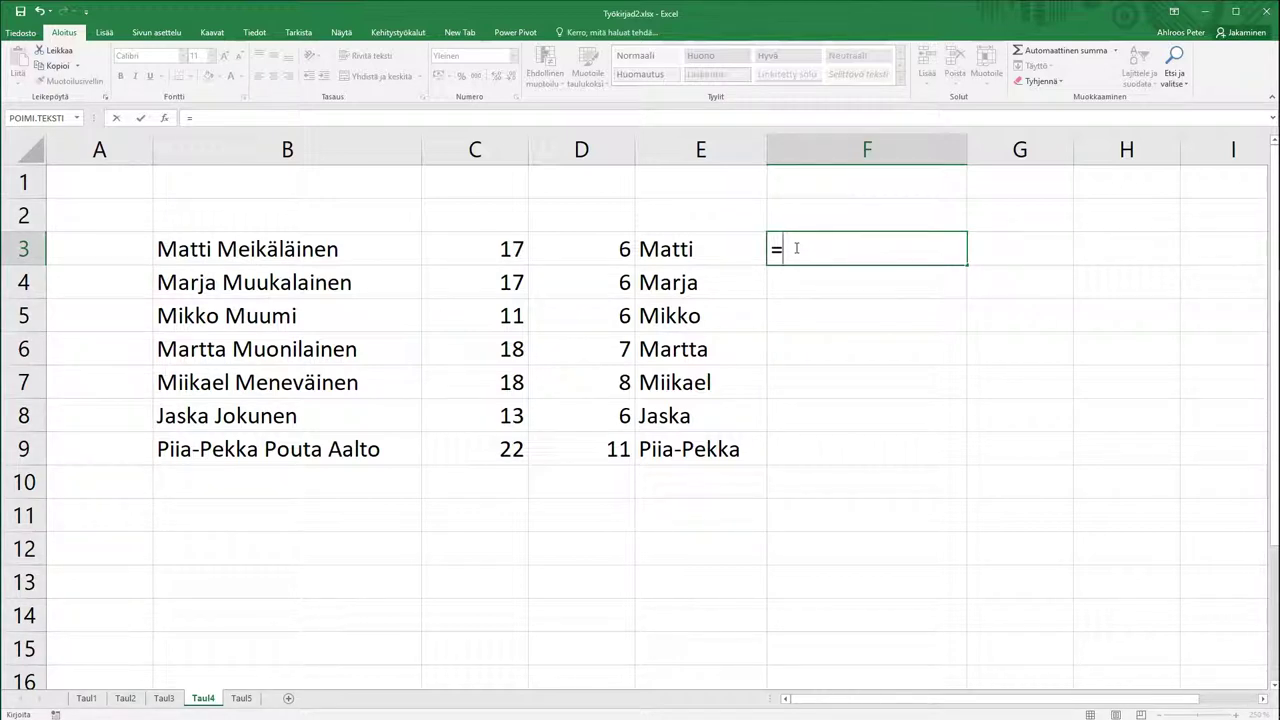
pyautogui.write('poimi')
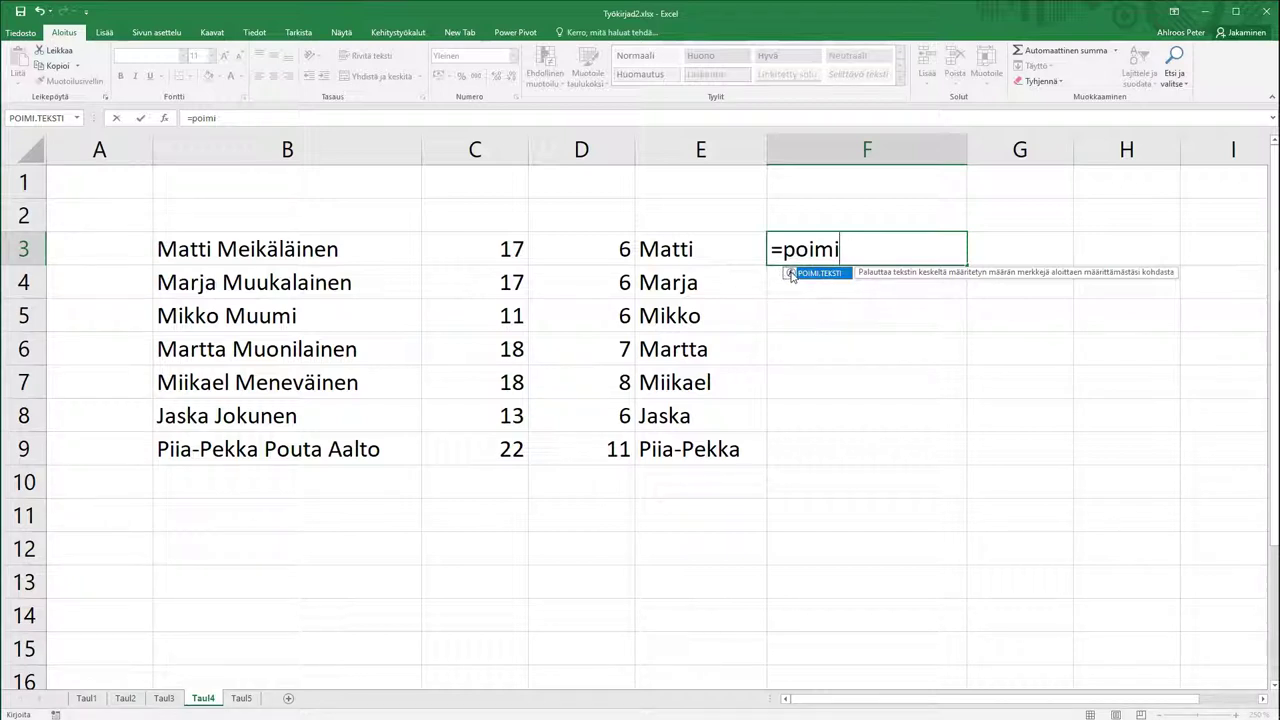
pyautogui.doubleClick(791, 273)
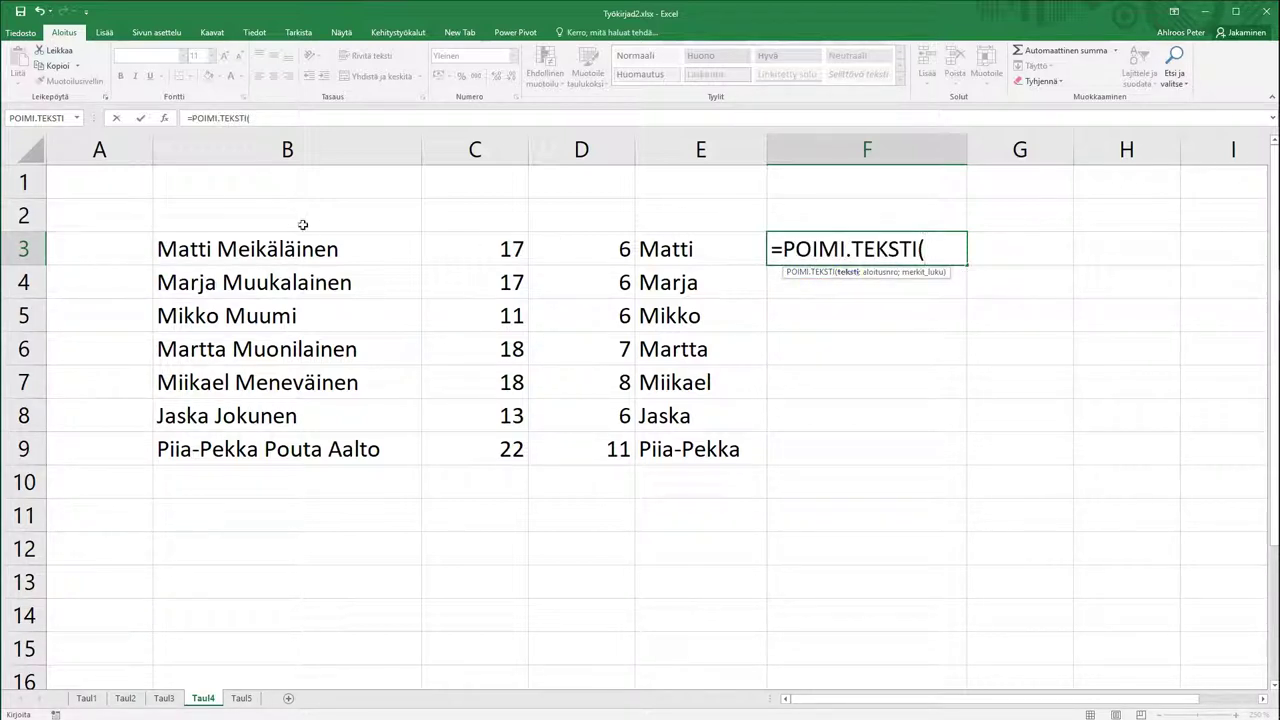
pyautogui.click(276, 250)
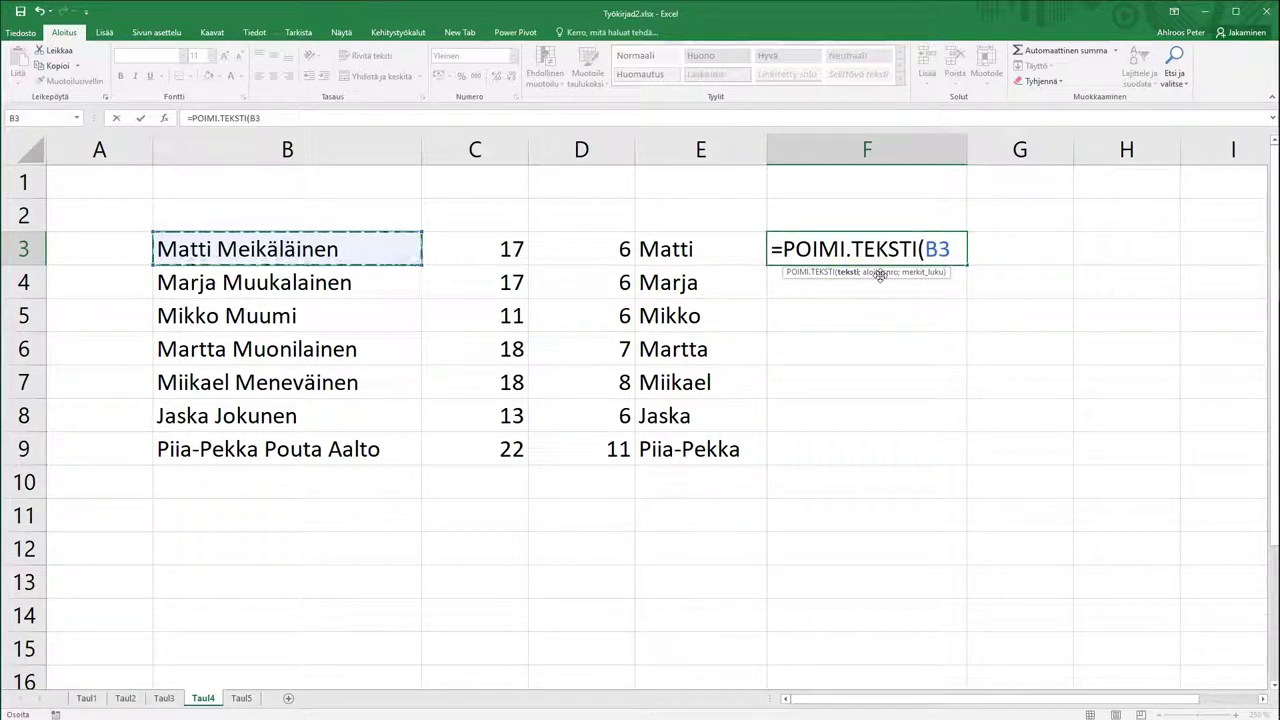
pyautogui.write(';')
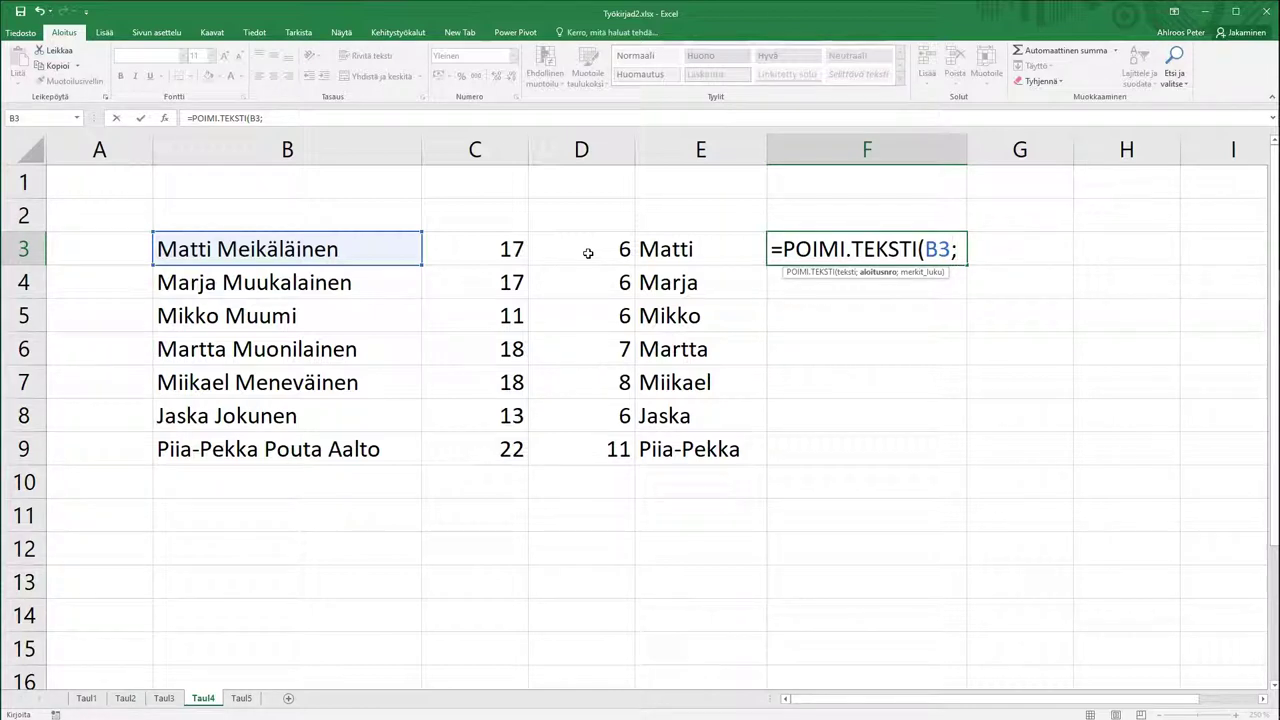
pyautogui.click(588, 253)
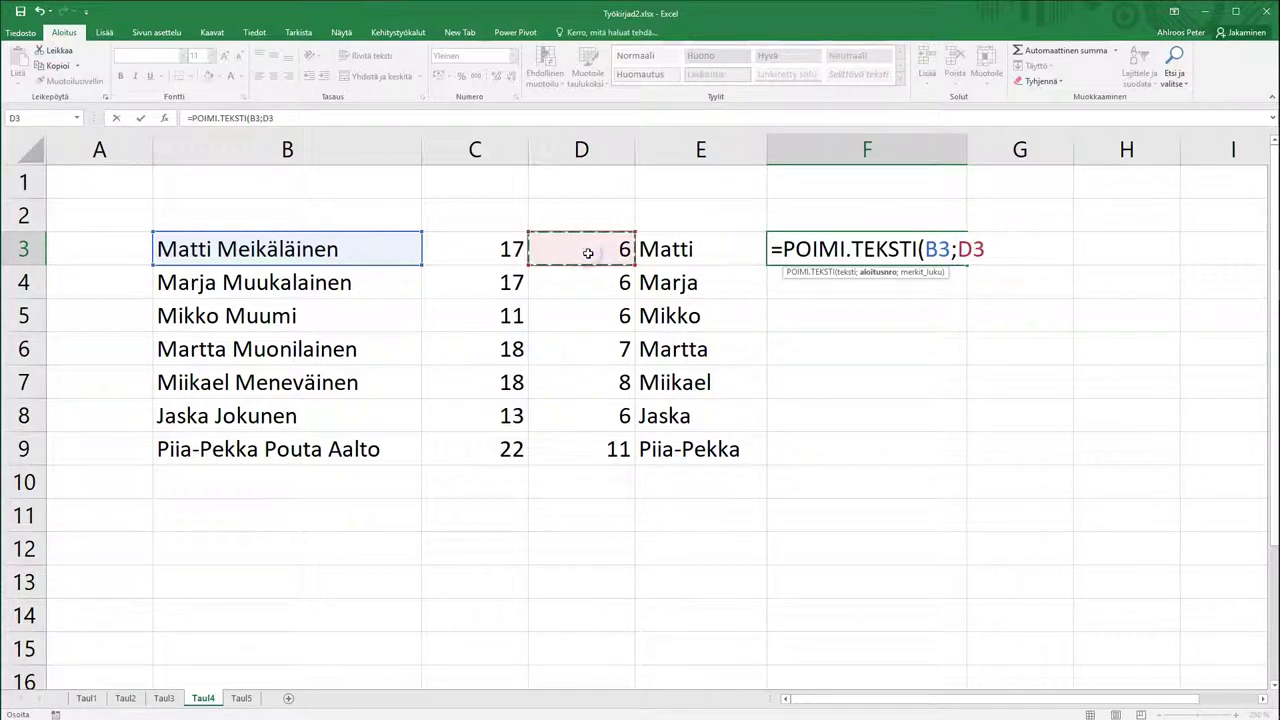
pyautogui.write('+1')
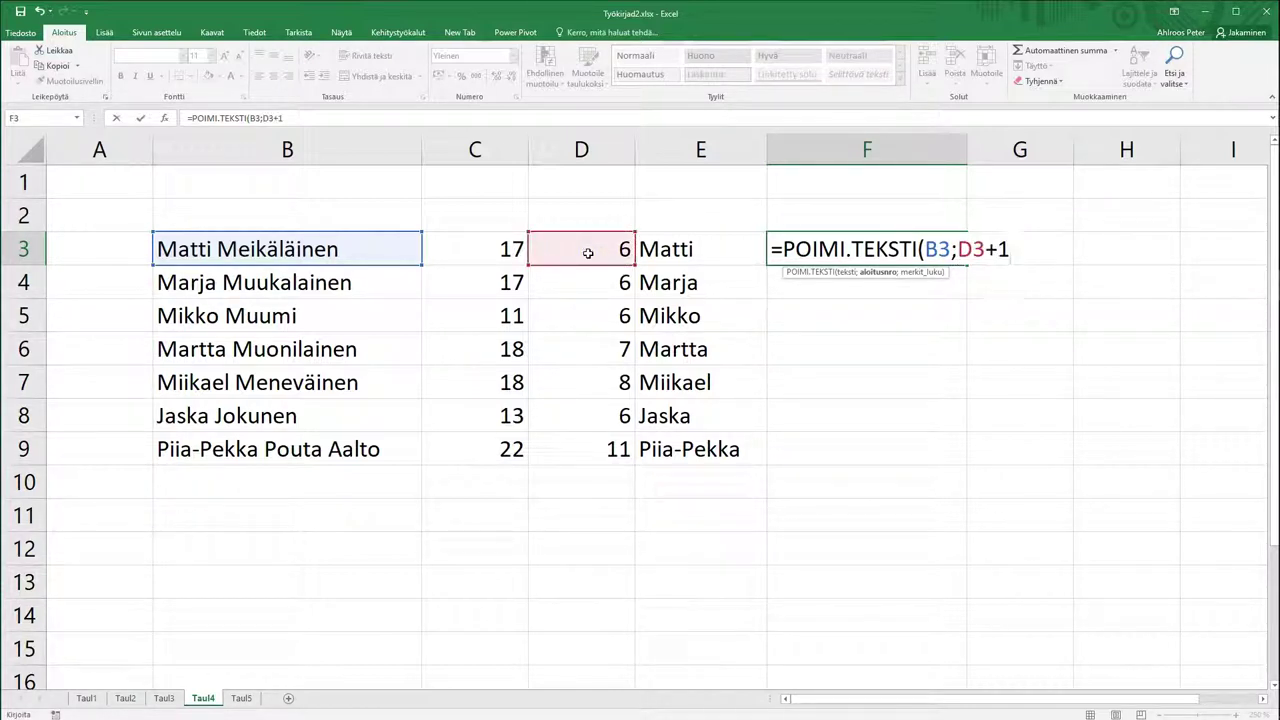
pyautogui.write(';')
# - Complete the length argument C3-D3+1 to return the surname, then drag F3 toward F9
pyautogui.click(492, 249)
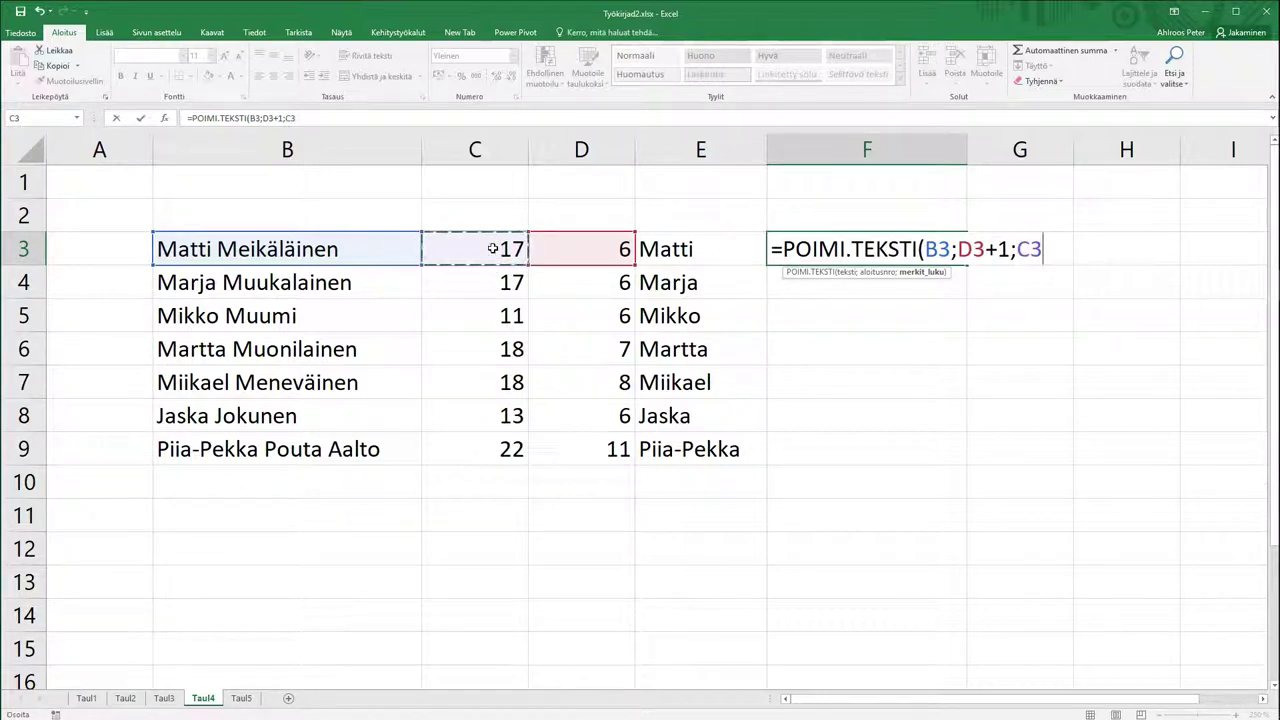
pyautogui.write('-')
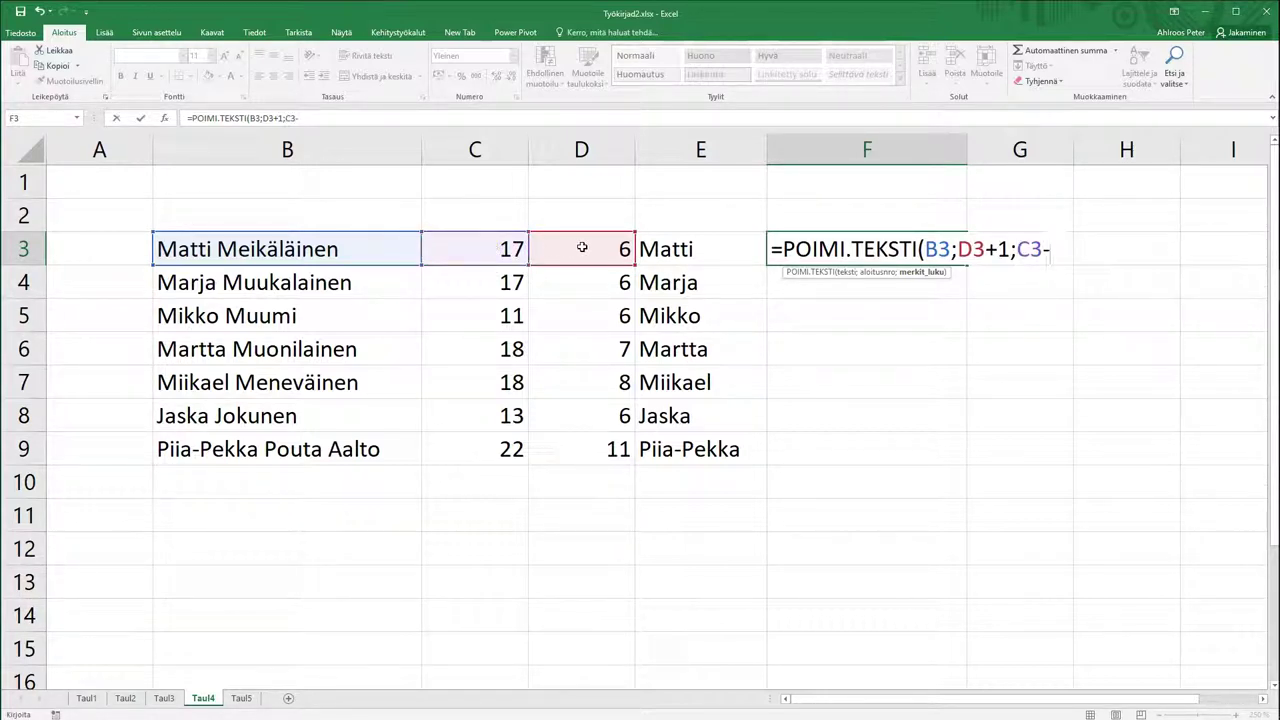
pyautogui.click(582, 248)
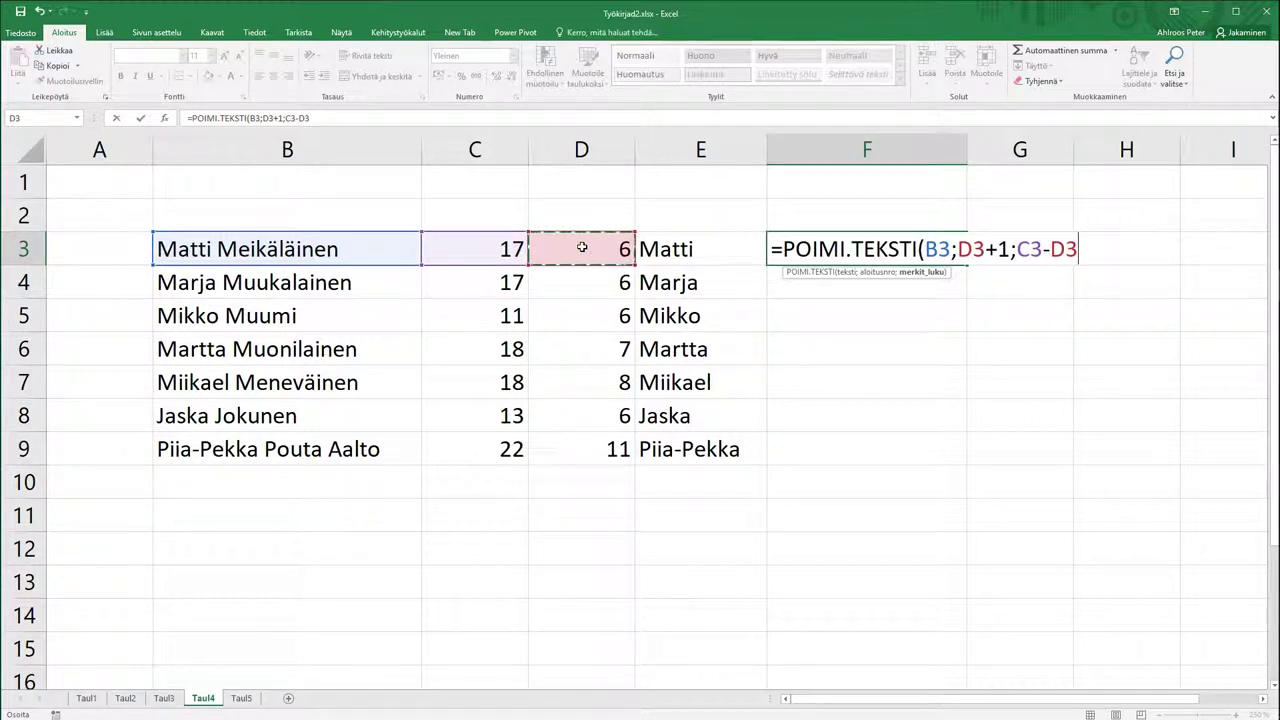
pyautogui.write('1')
pyautogui.press('Return')
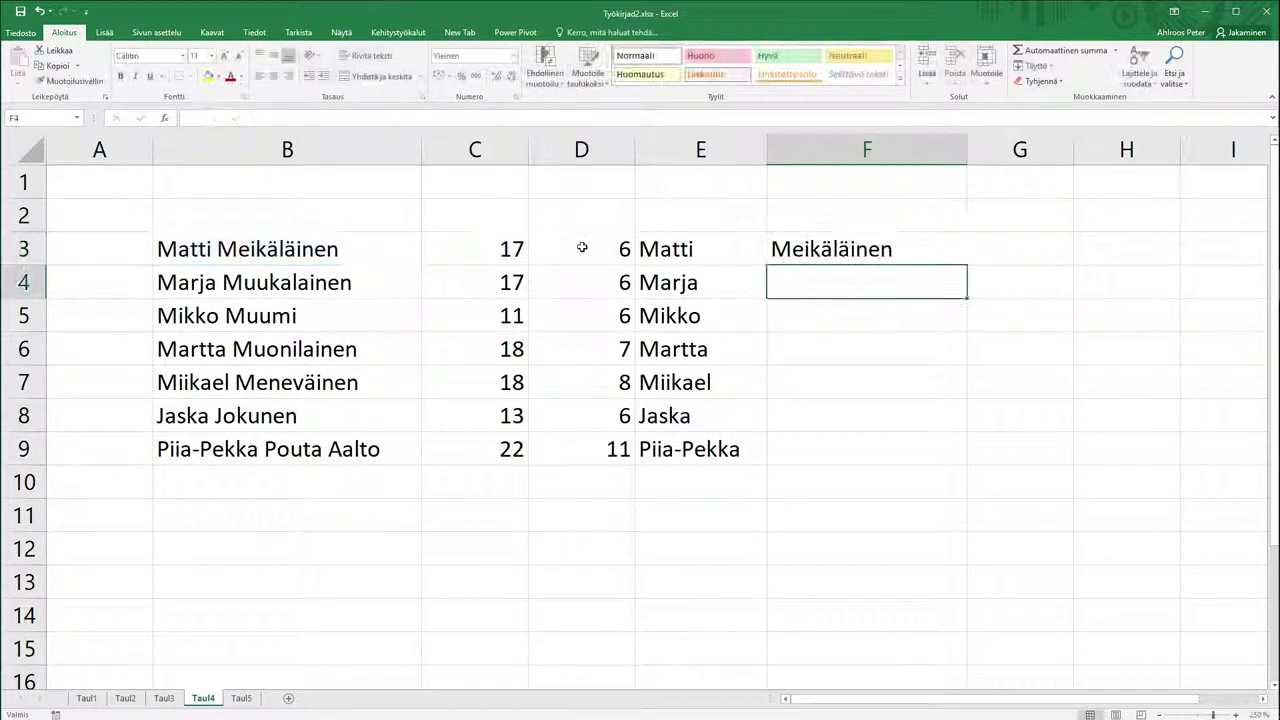
pyautogui.click(822, 248)
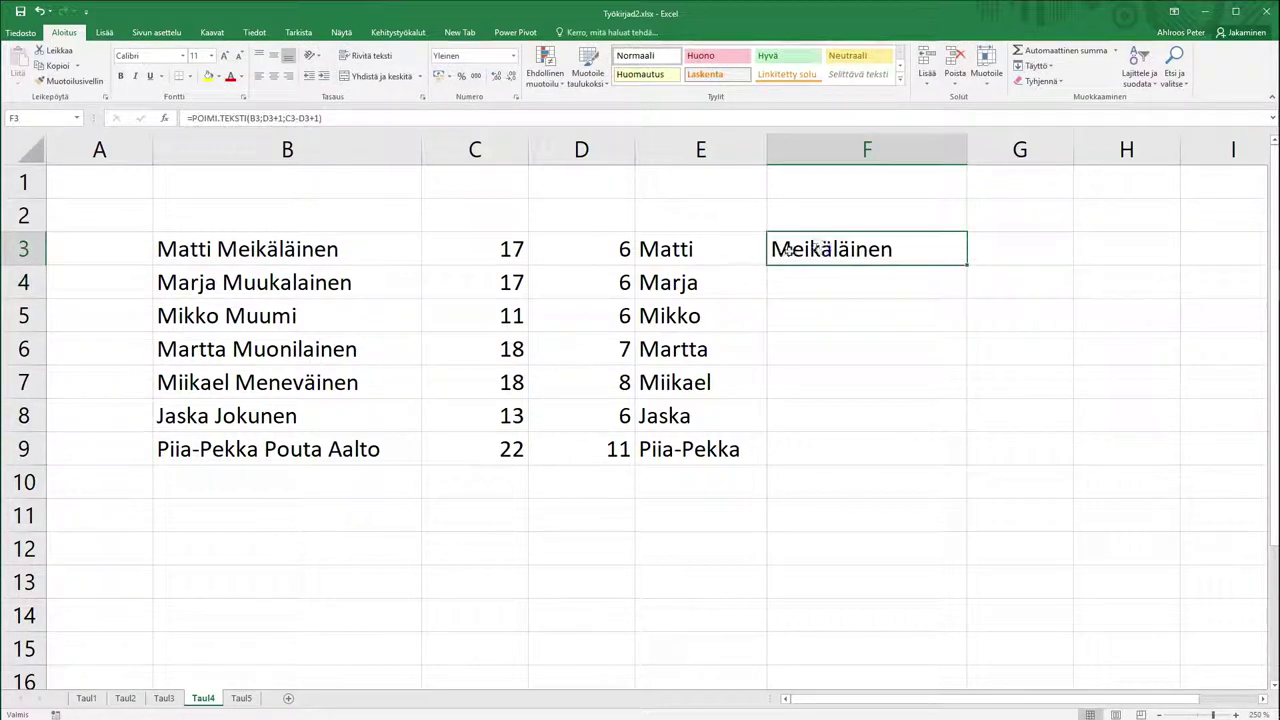
pyautogui.moveTo(967, 264); pyautogui.dragTo(971, 465)
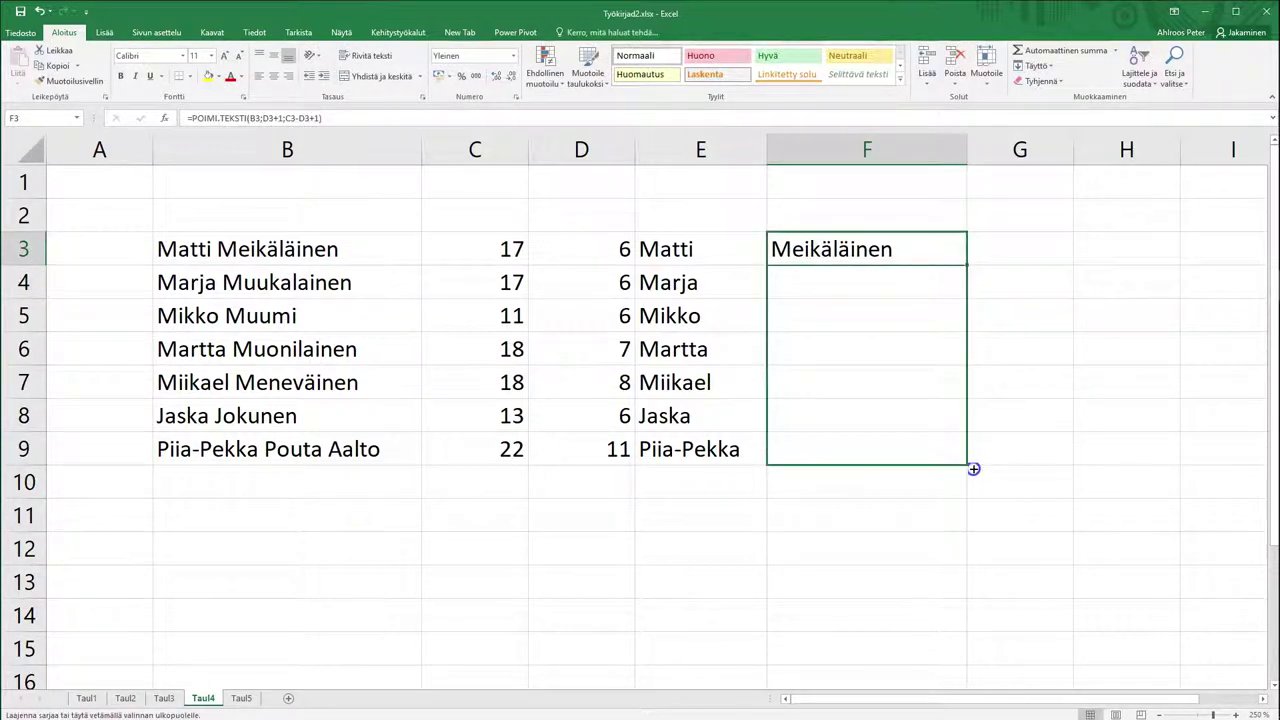